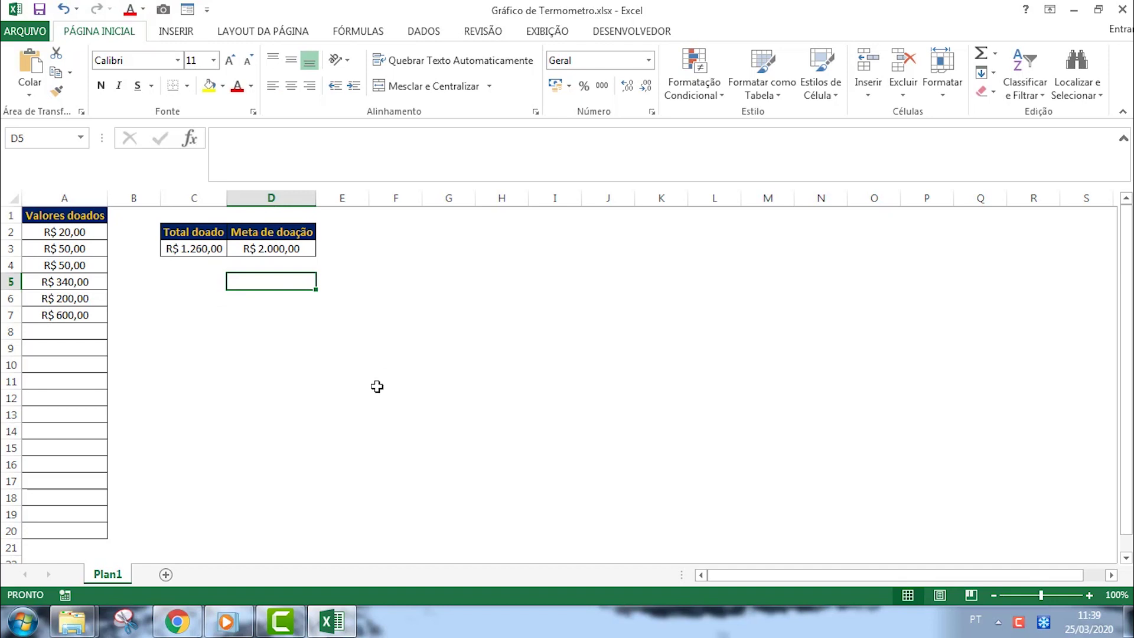
Check the goal amount in D3 and the total formula in C3
left_click(310, 248)
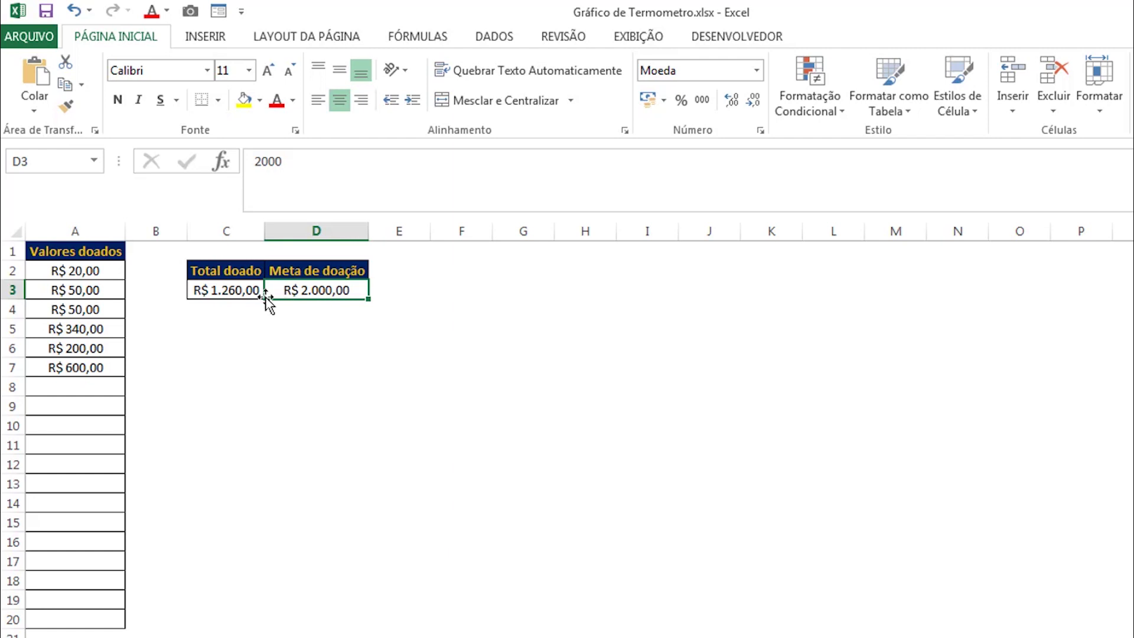
left_click(246, 292)
left_click(298, 302)
left_click(303, 292)
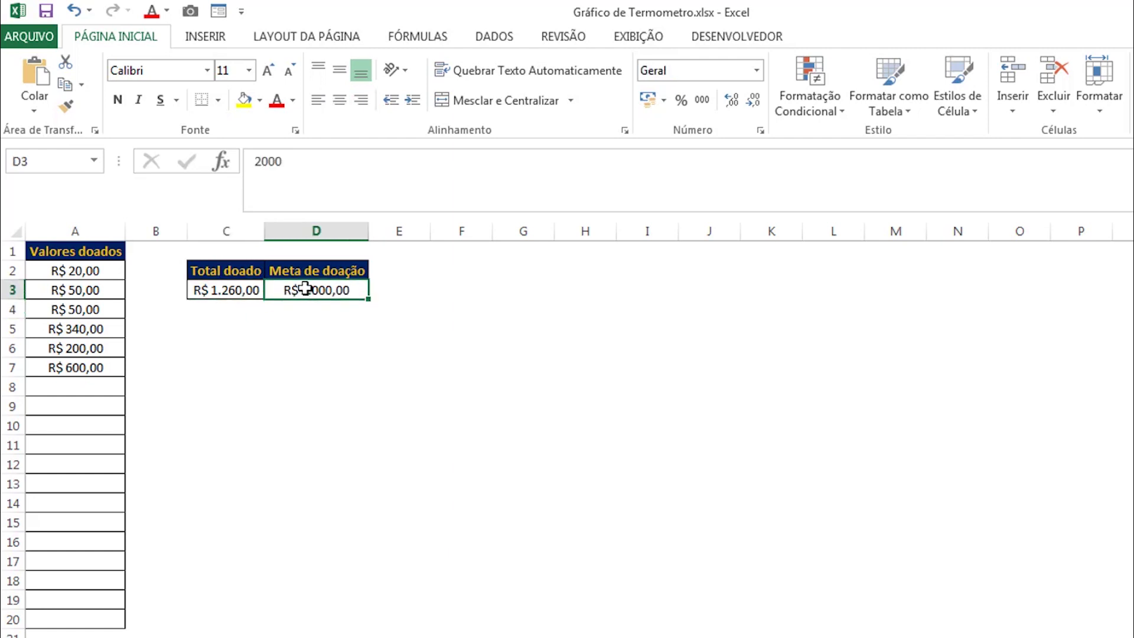
left_click(246, 290)
left_click(305, 293)
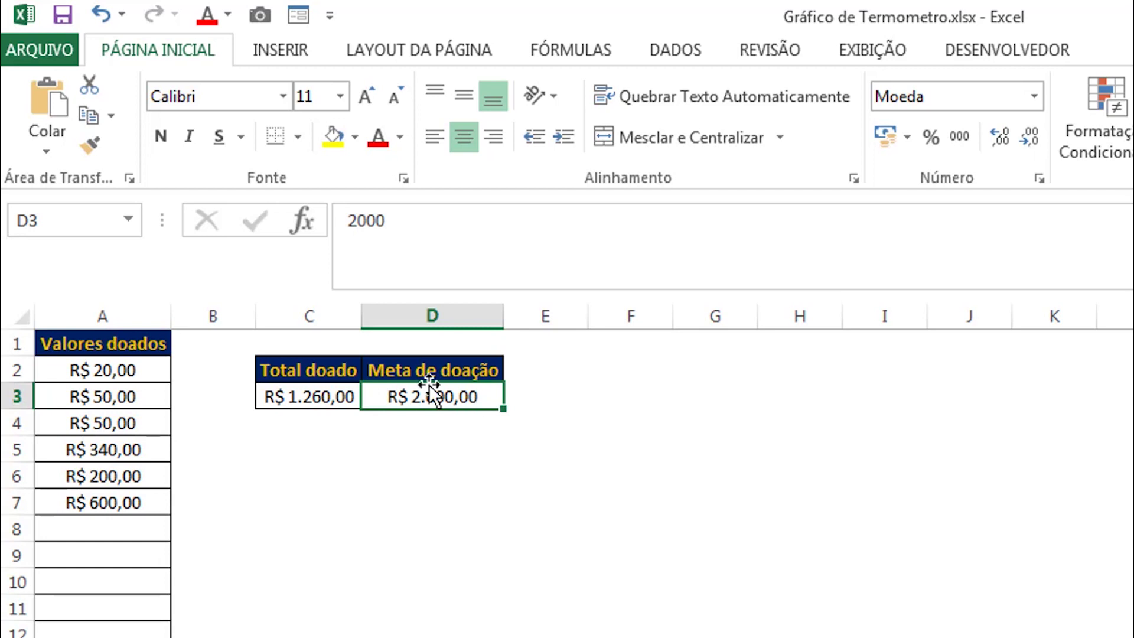
Review the =SOMA(A2:A100) donation total, then select C2:D3 as the chart data
left_click(312, 397)
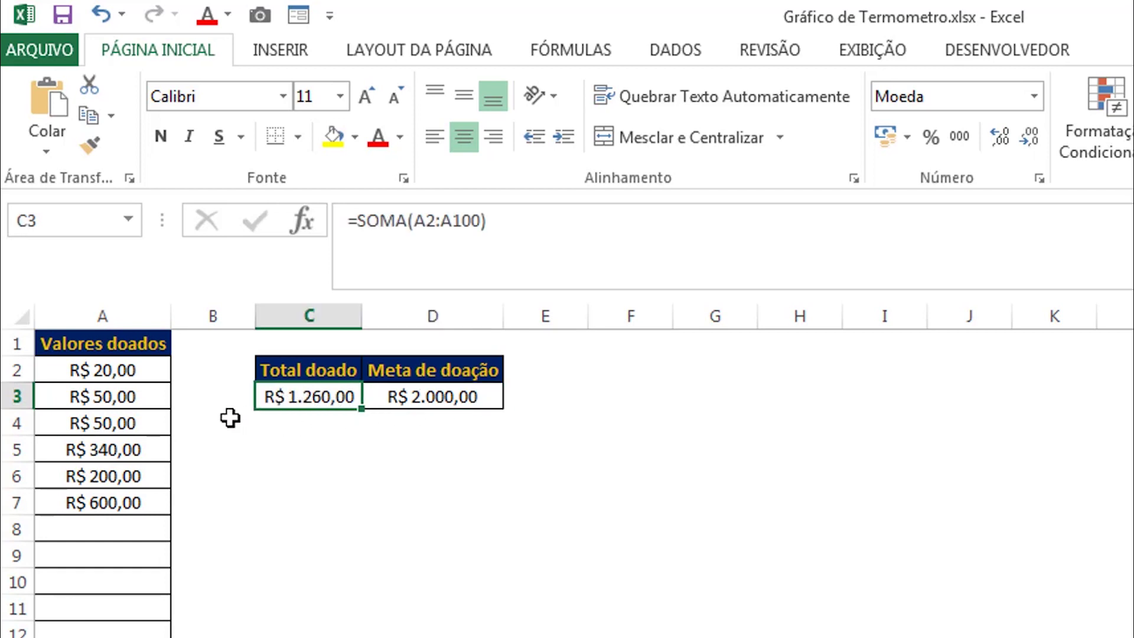
left_click_drag(120, 369, 129, 552)
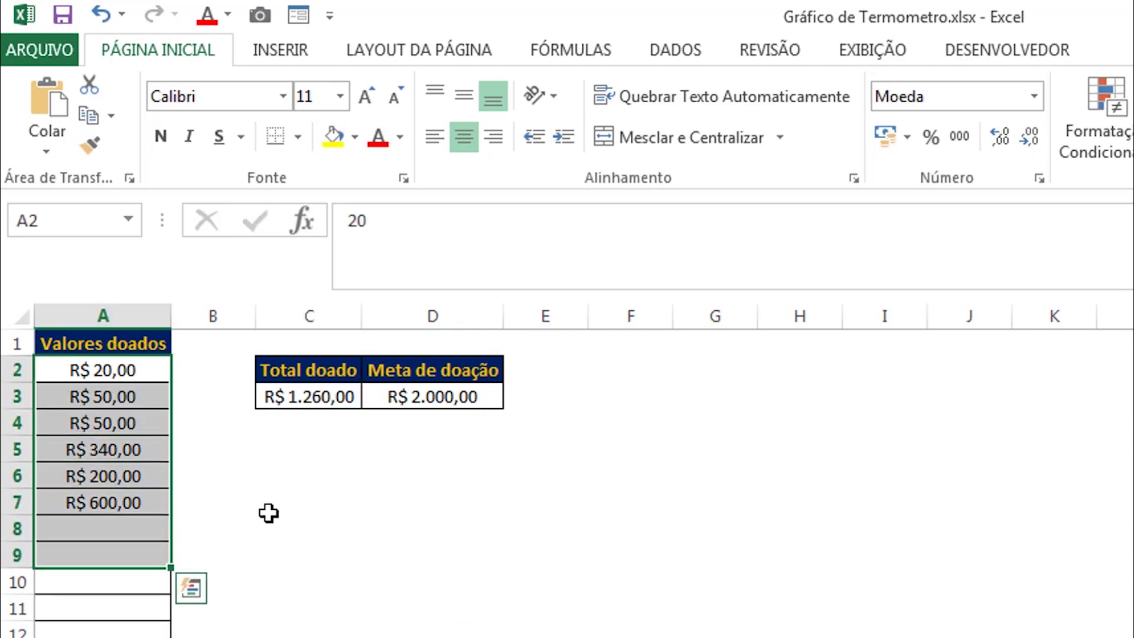
left_click(260, 497)
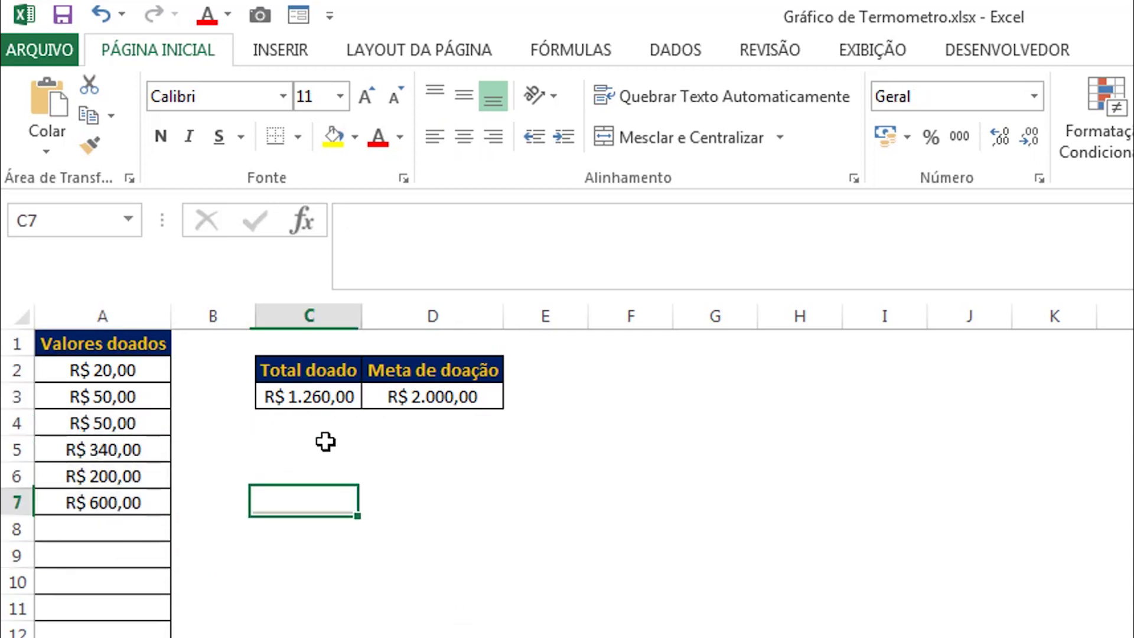
left_click(338, 397)
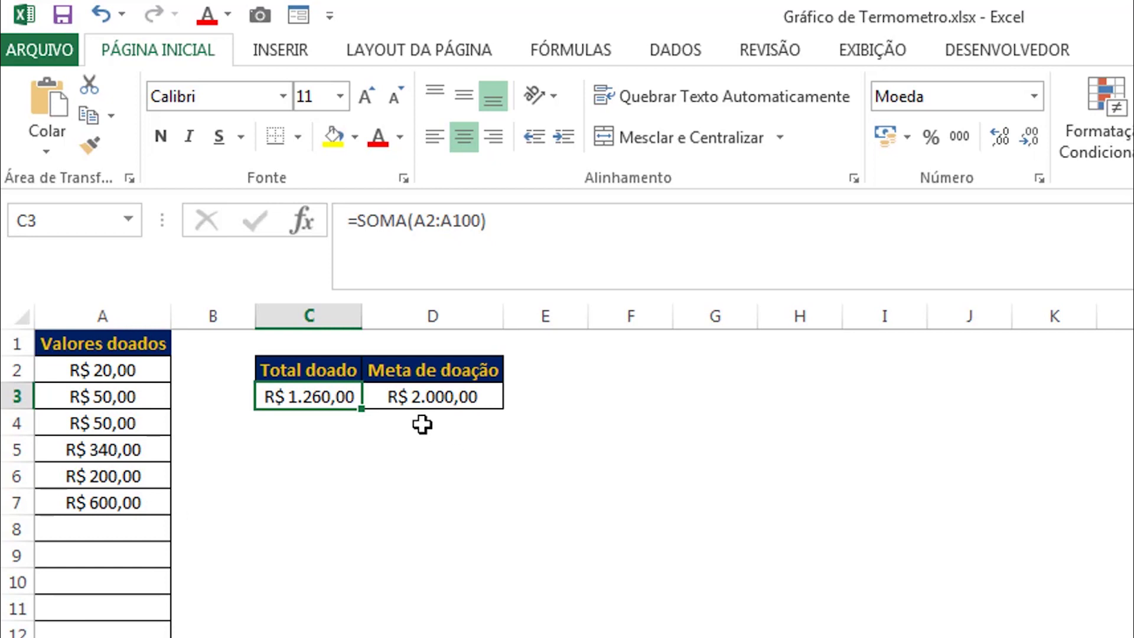
mouse_move(301, 367)
left_mouse_down()
mouse_move(362, 394)
mouse_move(407, 396)
left_mouse_up()
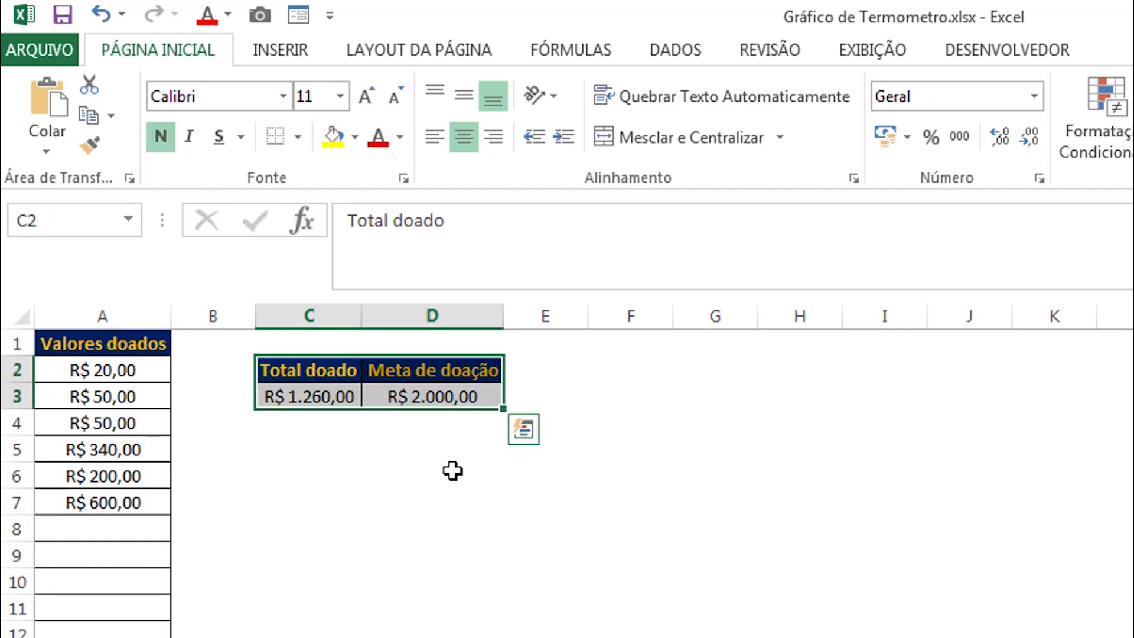
Insert a 2D clustered column chart of Total doado vs Meta de doação and move it up beside the table
left_click(280, 54)
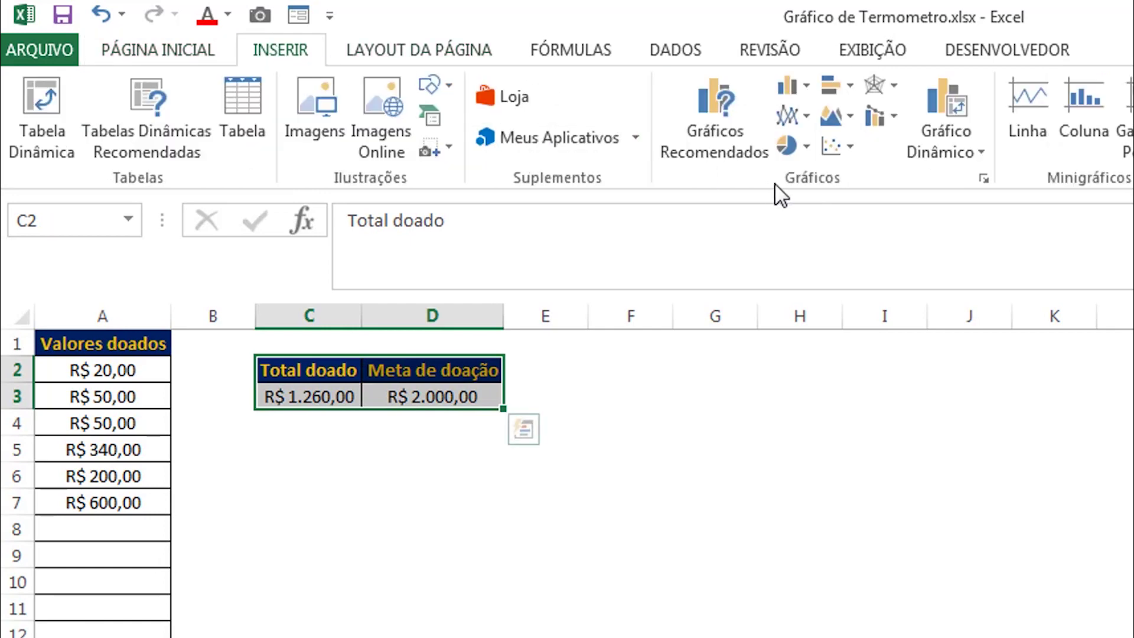
left_click(789, 86)
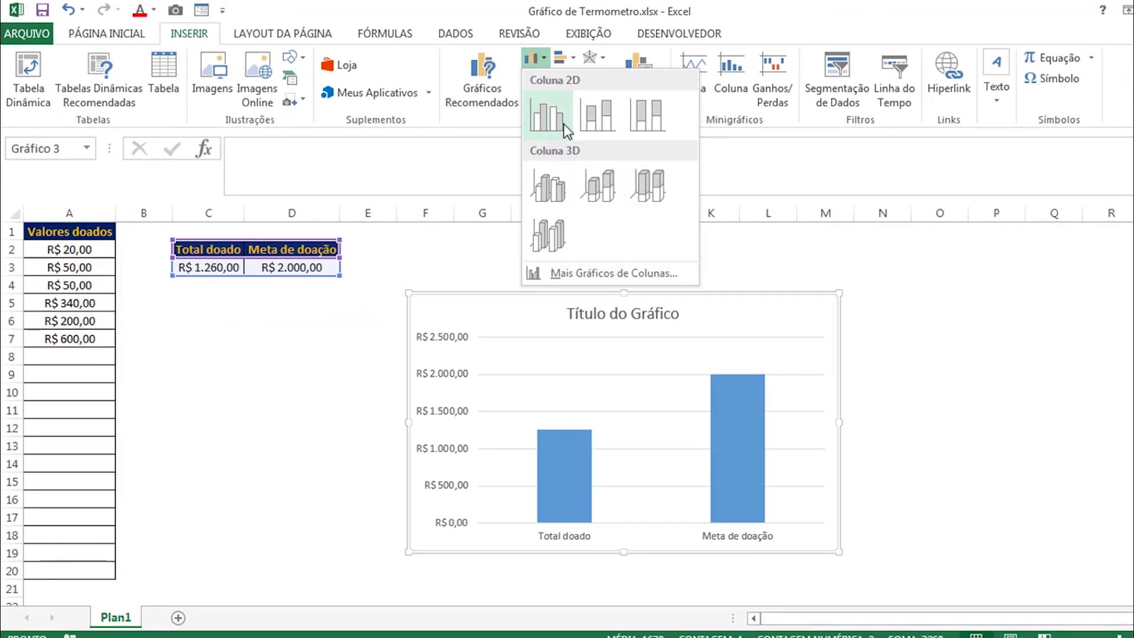
left_click(563, 123)
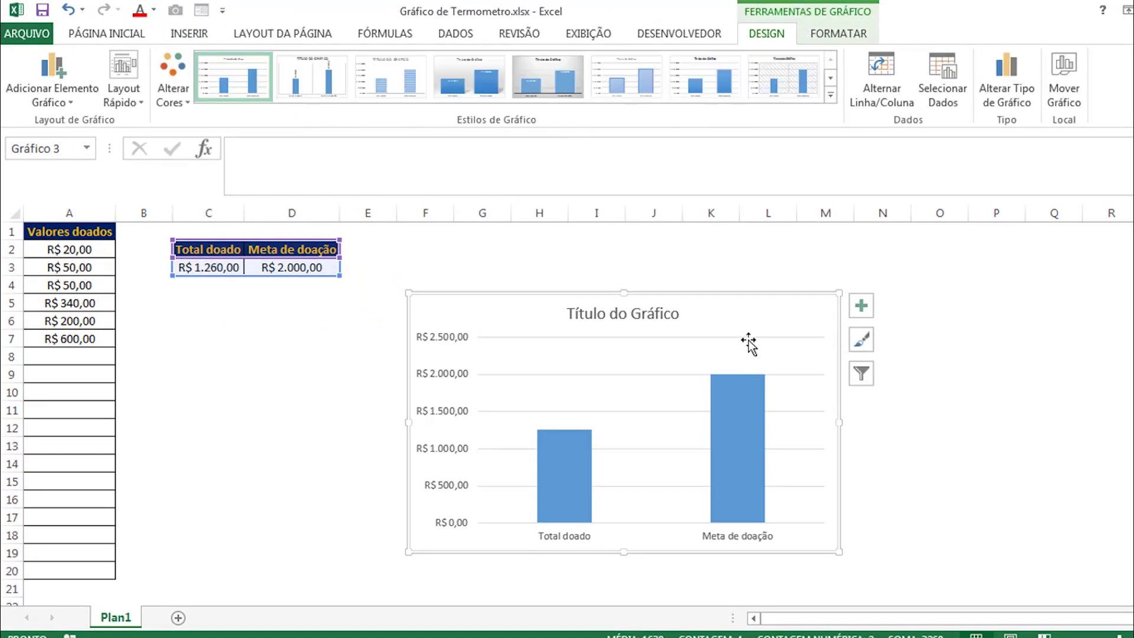
left_click_drag(746, 342, 726, 268)
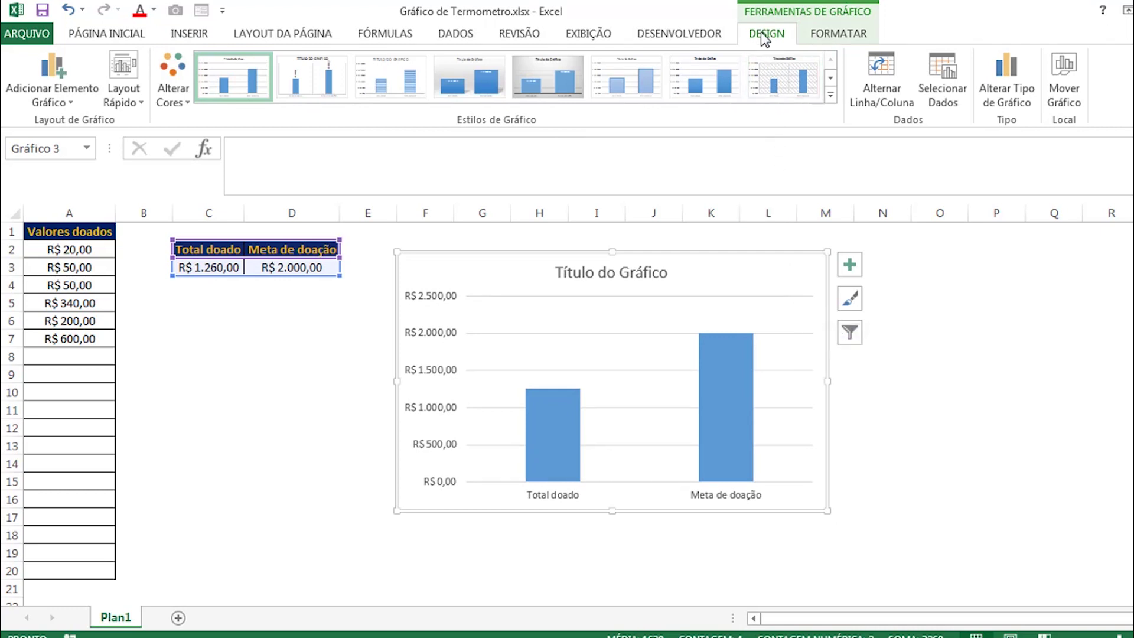
Switch rows and columns, then put the Meta de doação series on the secondary axis (Eixo Secundário)
left_click(884, 98)
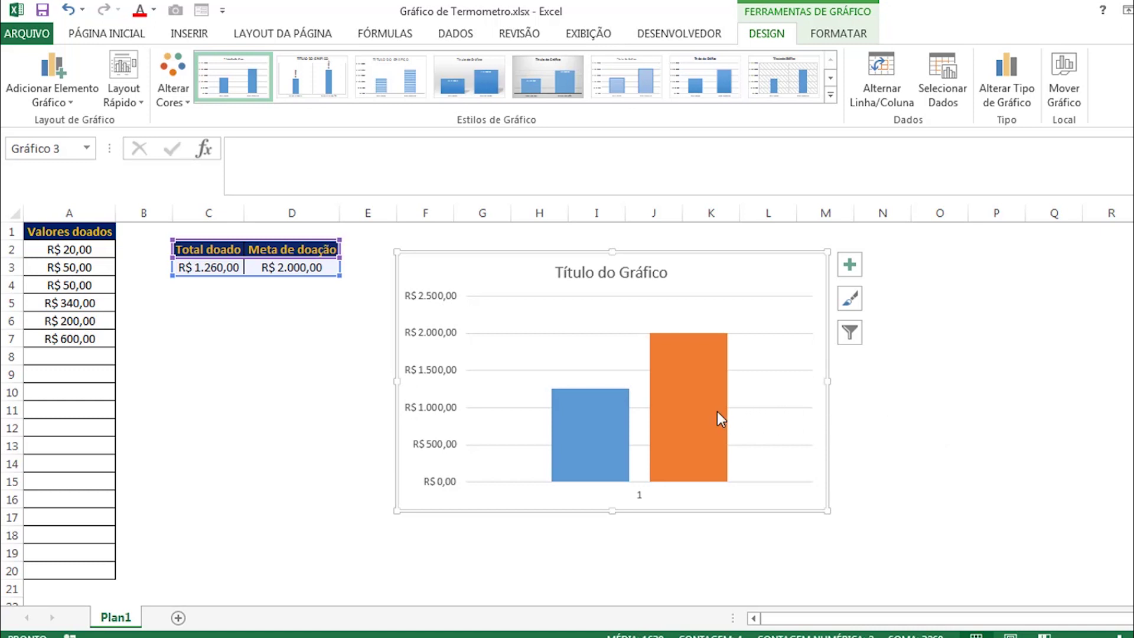
left_click(697, 394)
right_click(696, 394)
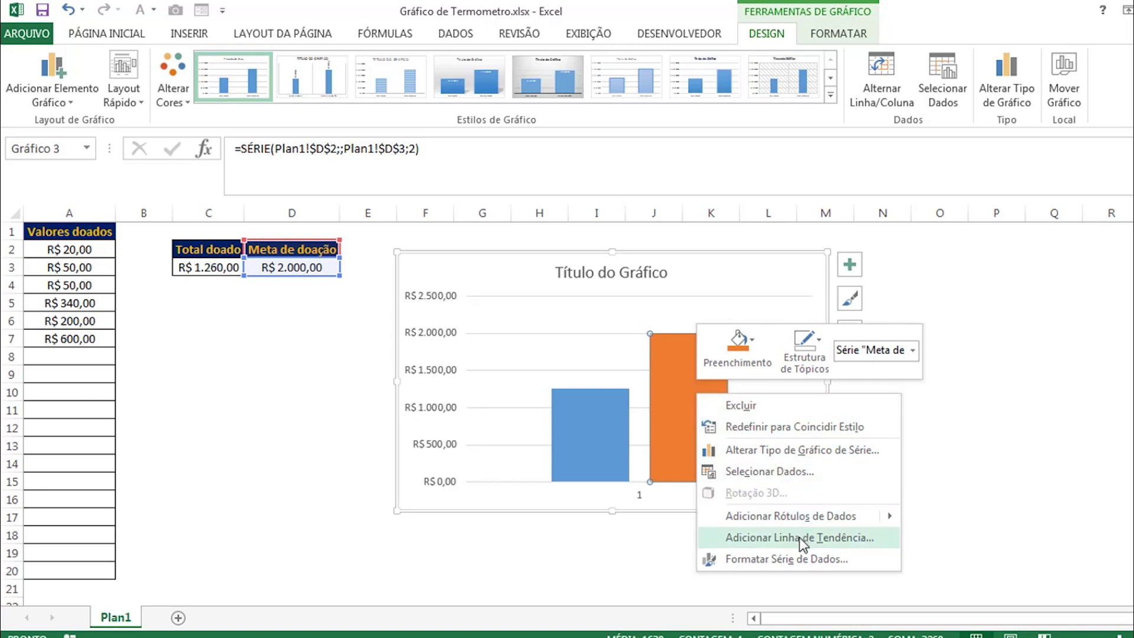
left_click(816, 561)
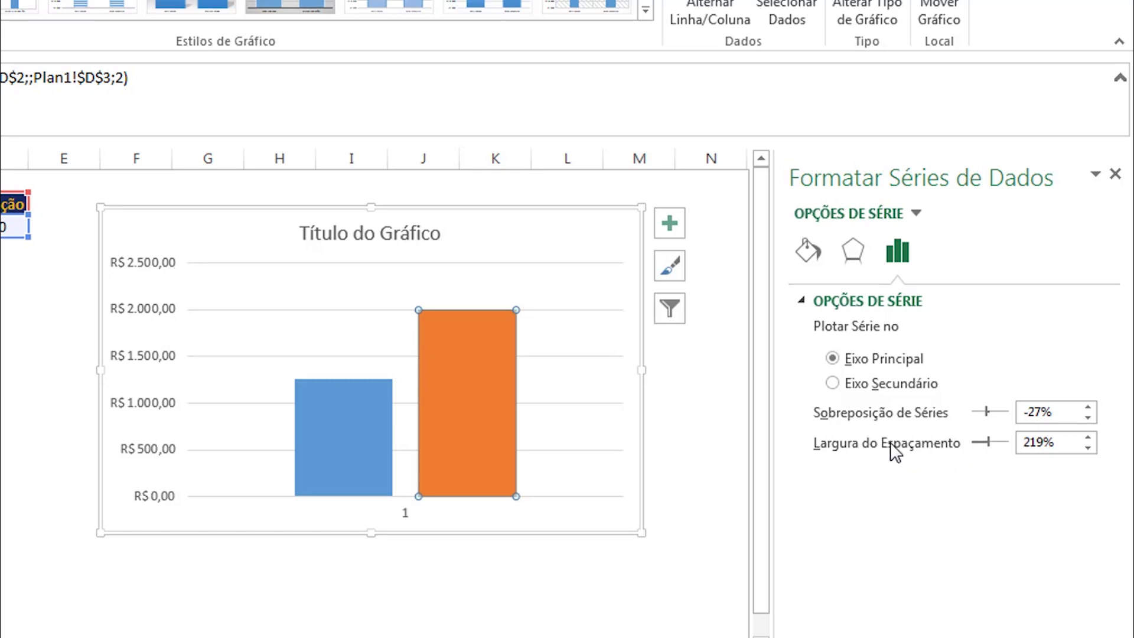
left_click(834, 383)
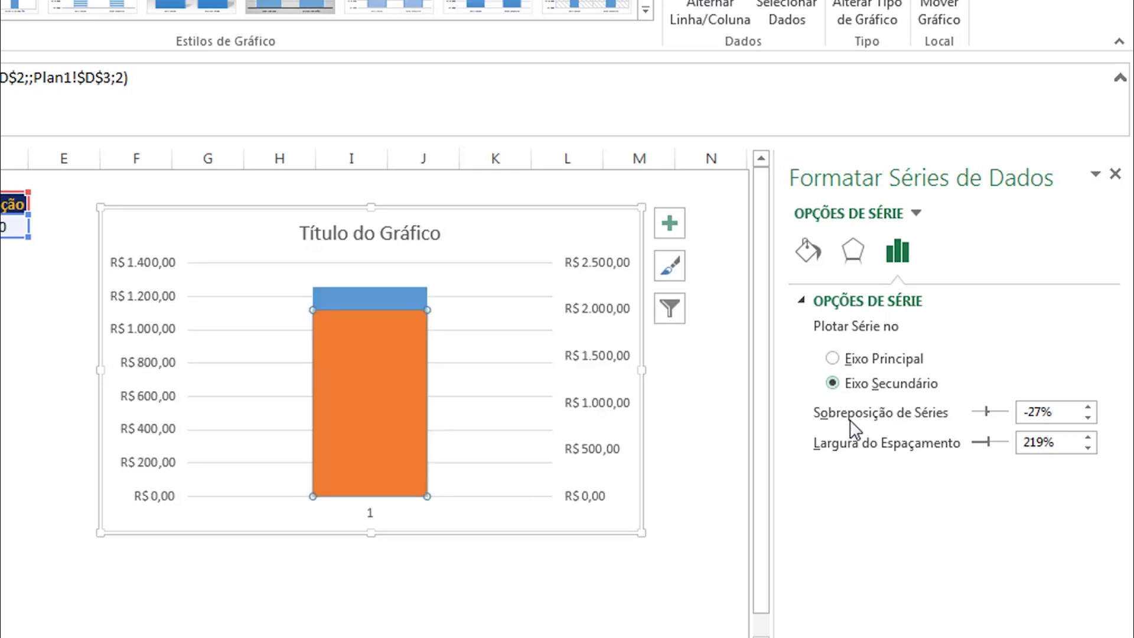
Change the left vertical axis Máximo from 1400 to 2000
left_click(1115, 175)
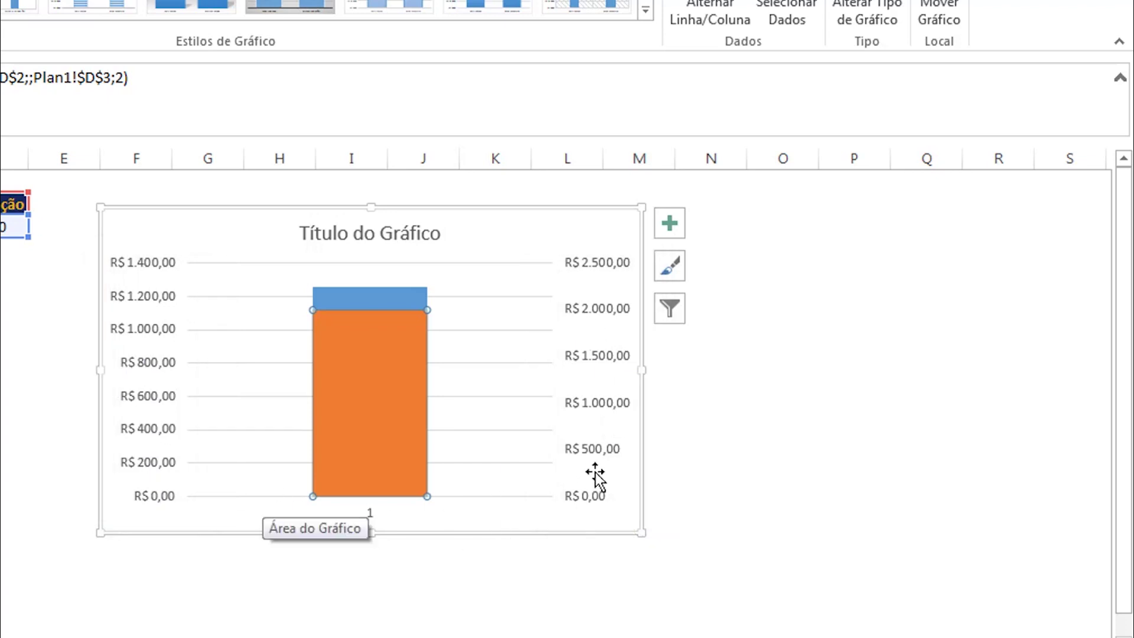
left_click(141, 362)
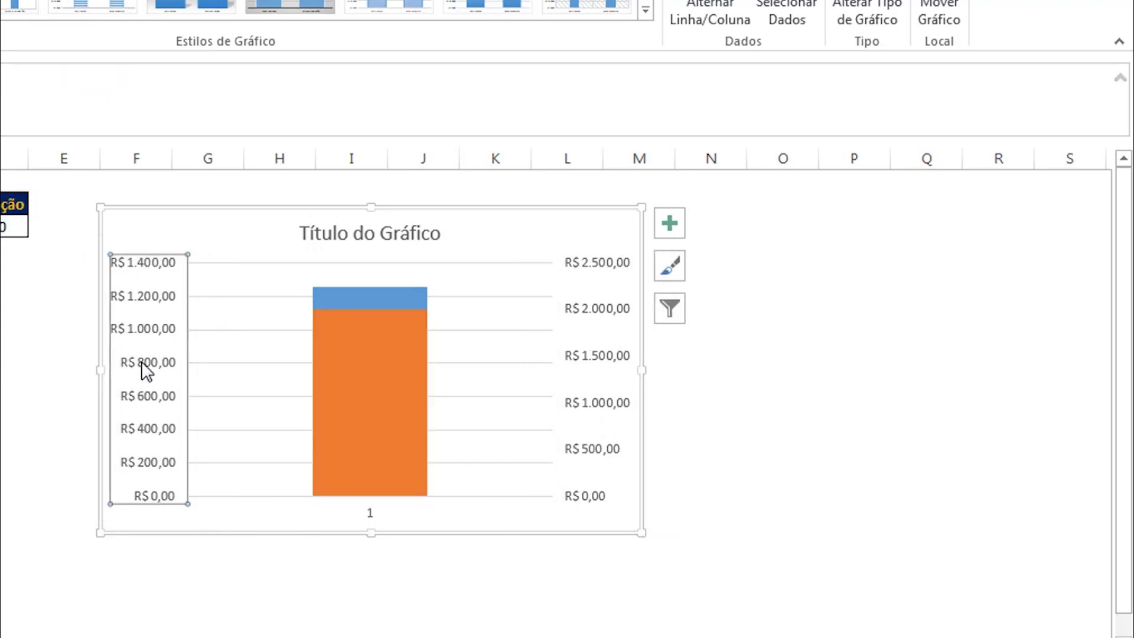
right_click(143, 370)
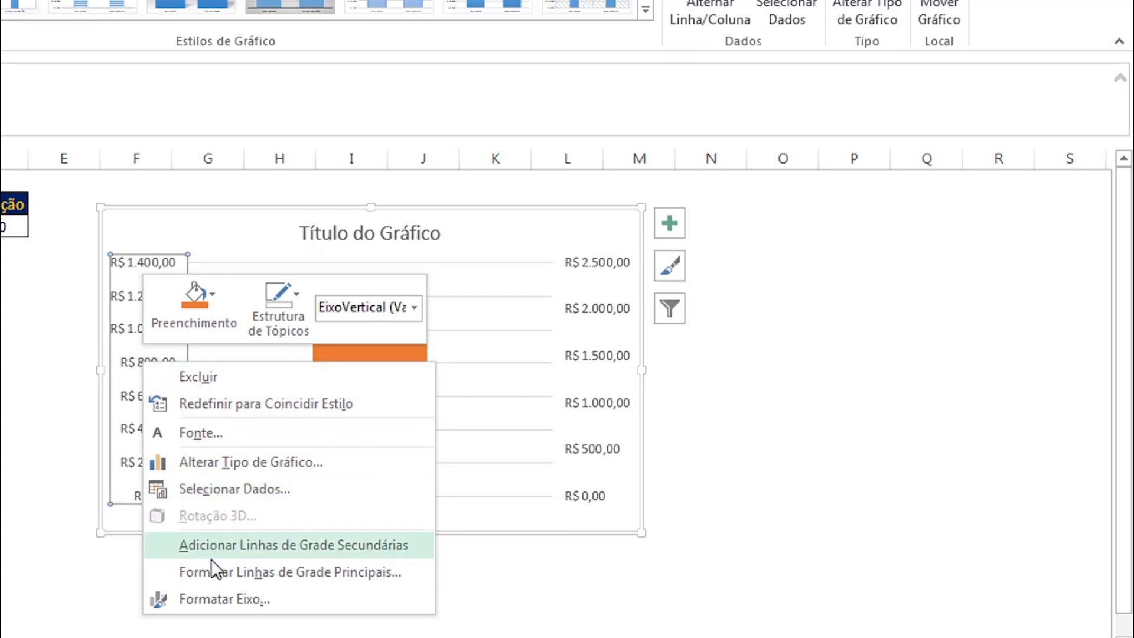
left_click(221, 598)
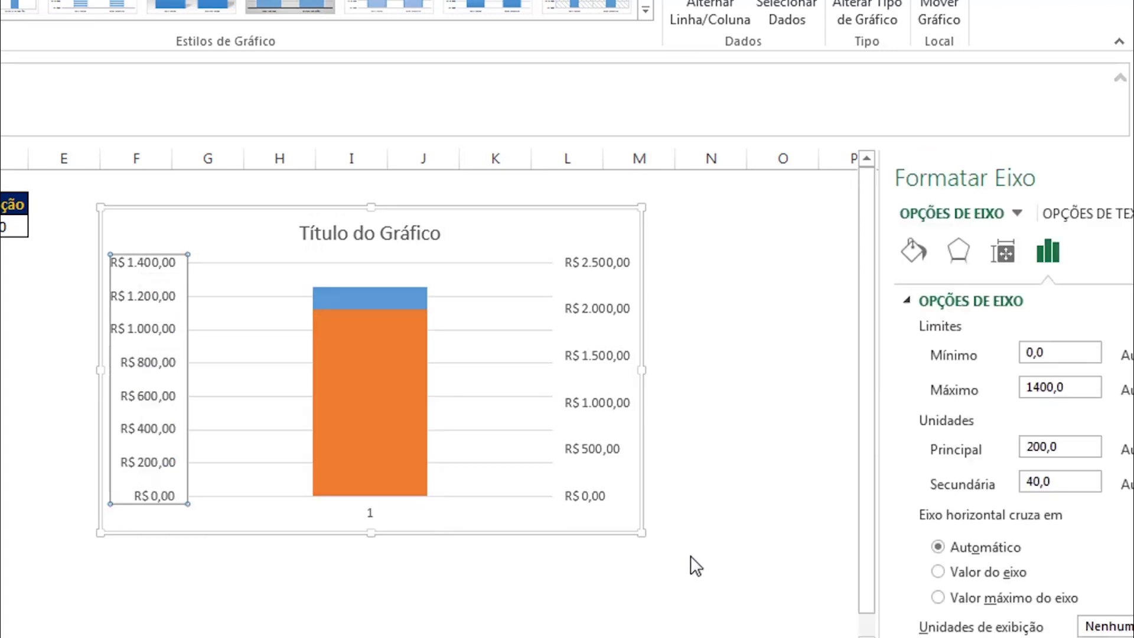
left_click_drag(968, 386, 915, 387)
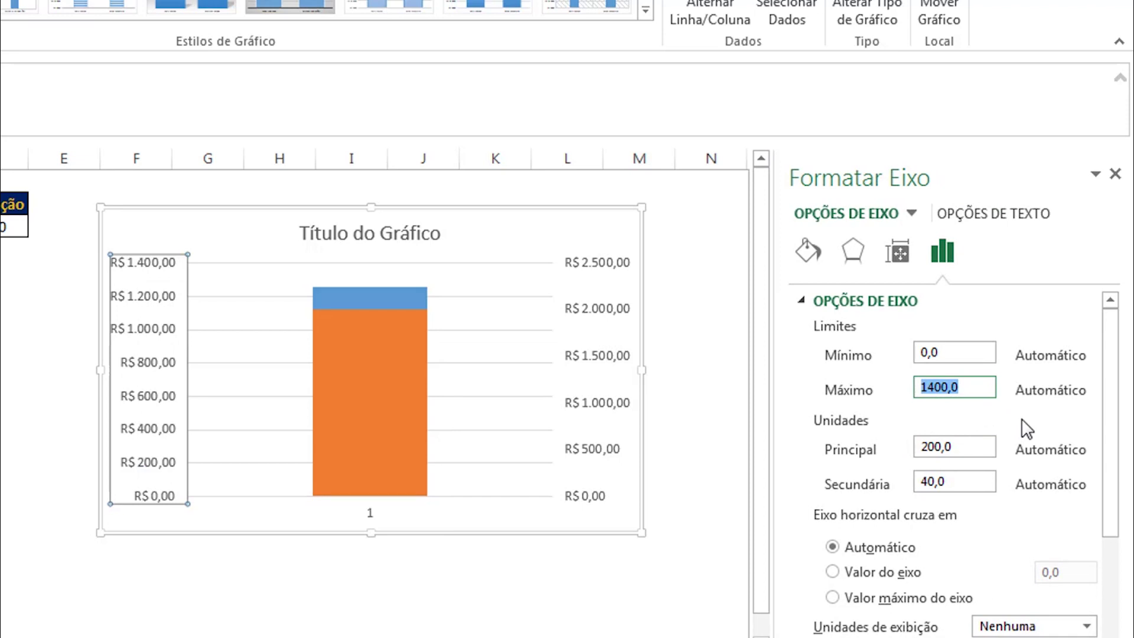
type("200")
key("Return")
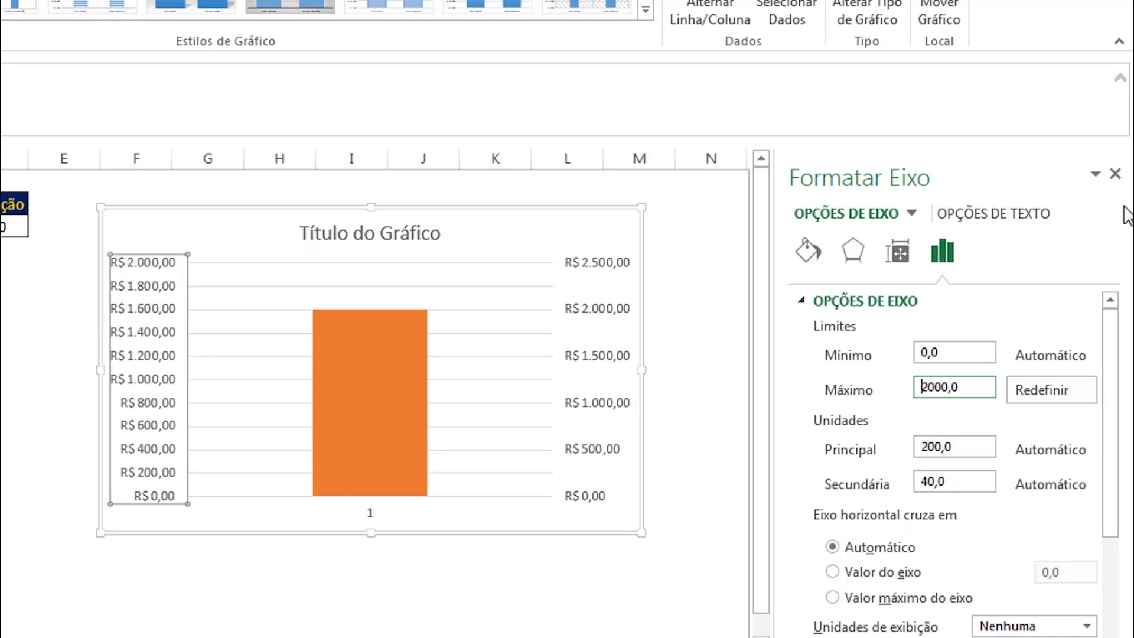
left_click(1115, 174)
Change the secondary axis Máximo from 2500 to 2000 to match the left axis
left_click(587, 309)
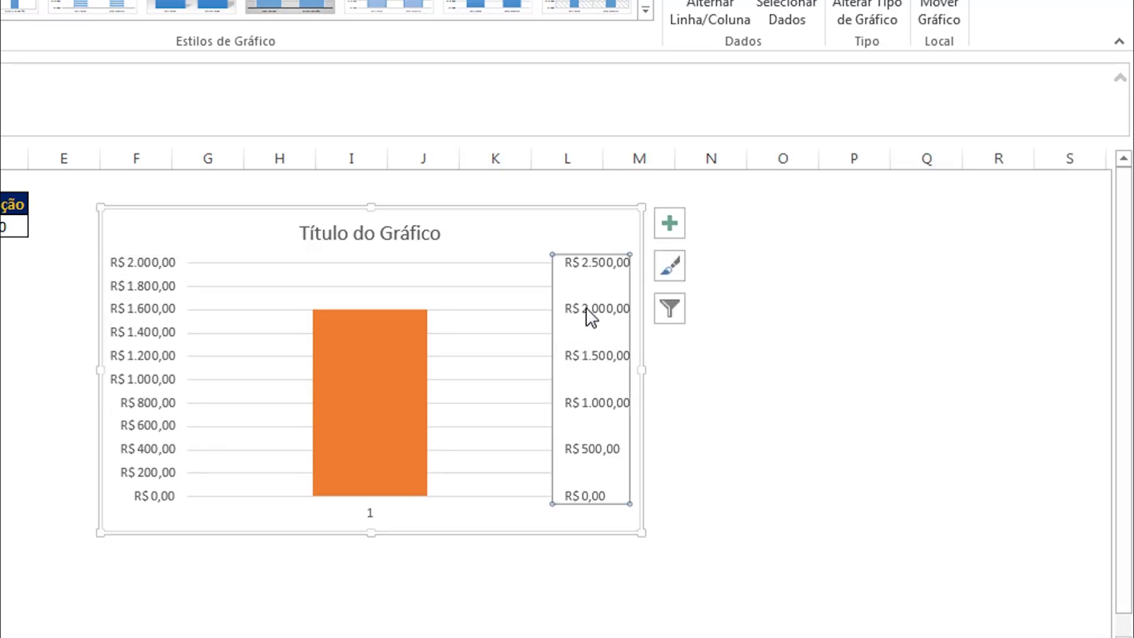
right_click(591, 317)
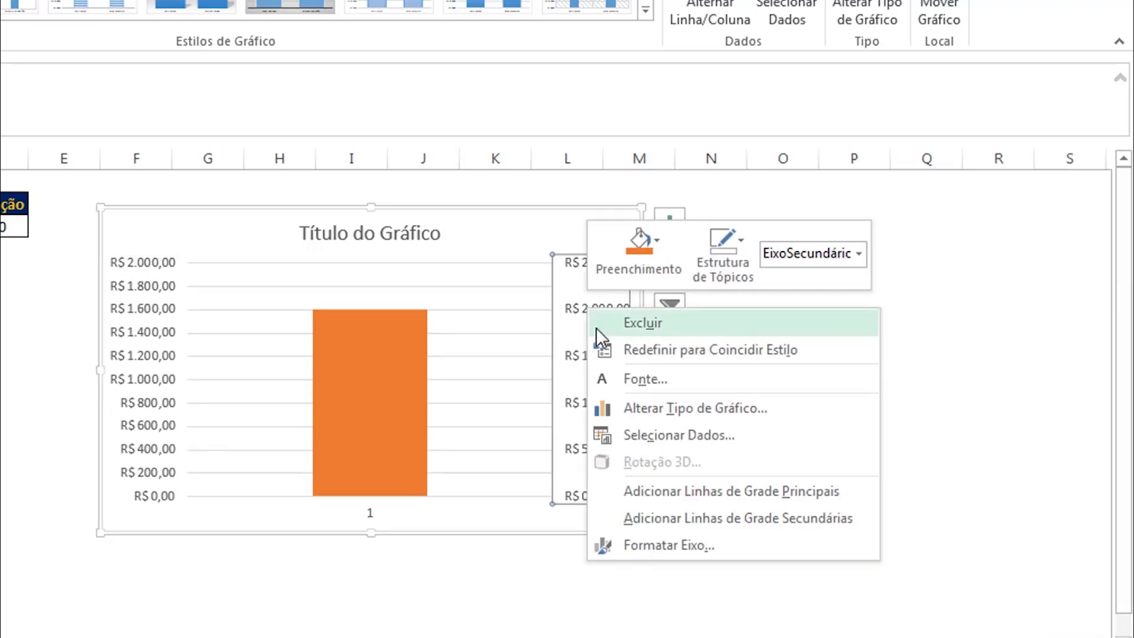
left_click(662, 545)
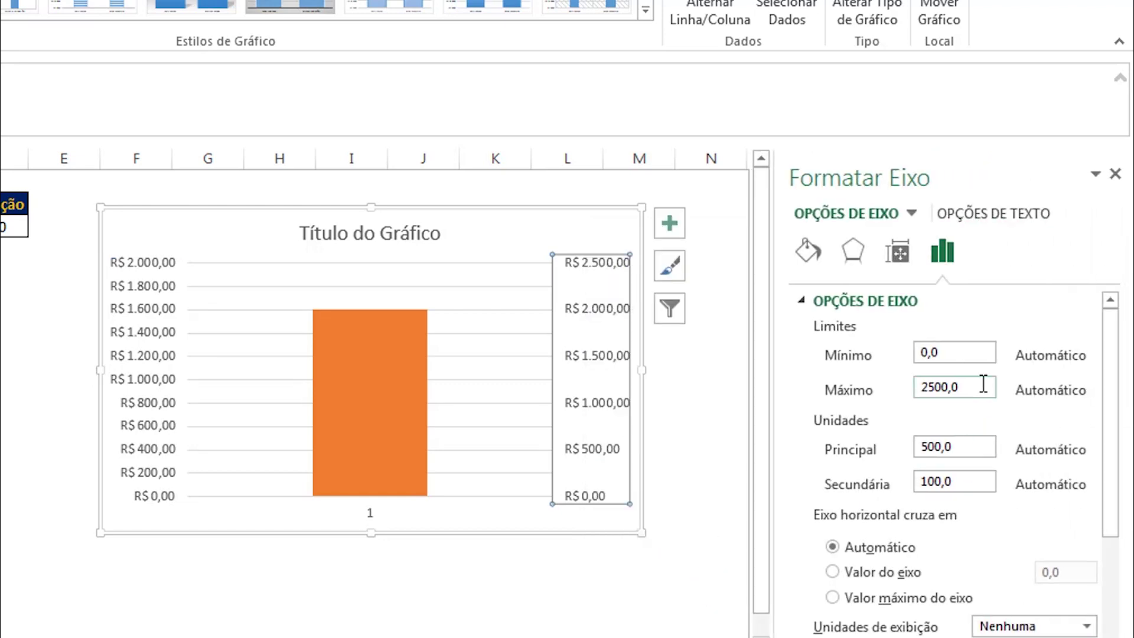
left_click_drag(983, 385, 916, 389)
type("200")
key("Return")
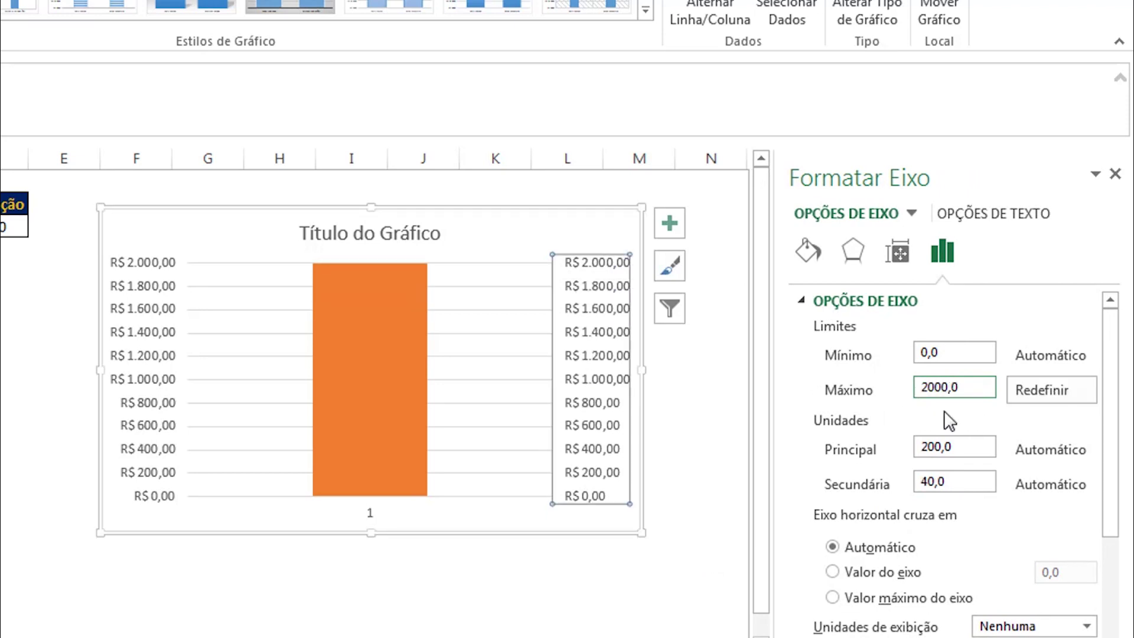
left_click(1115, 173)
left_click(784, 381)
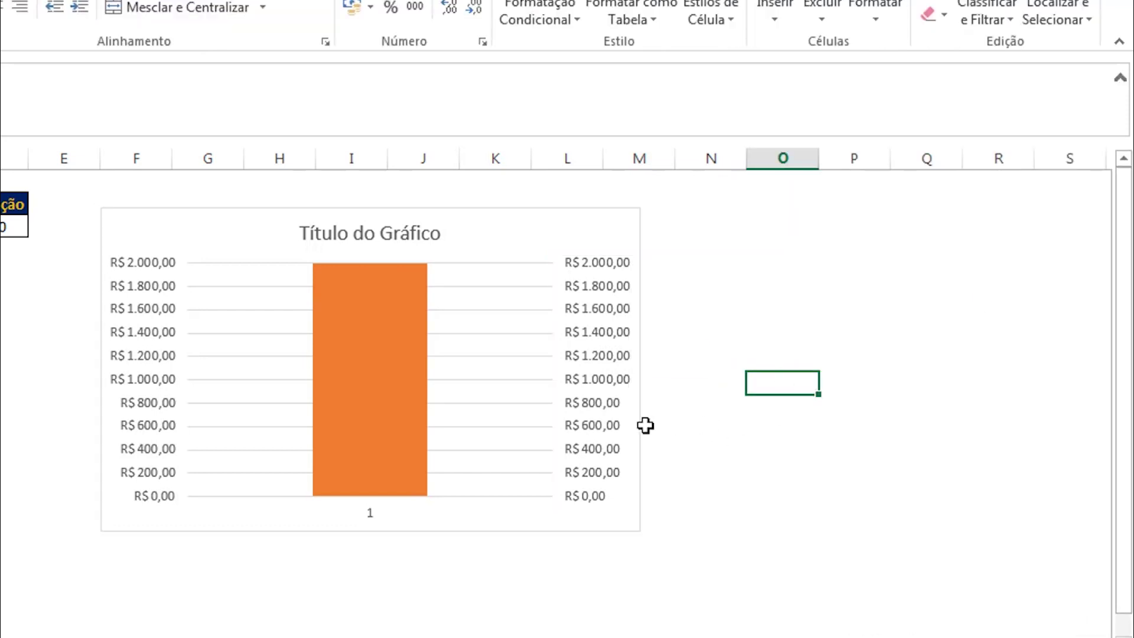
Give the Meta de doação bar Sem preenchimento and a 1,75 pt solid outline (Linha sólida)
mouse_move(369, 379)
left_click(357, 360)
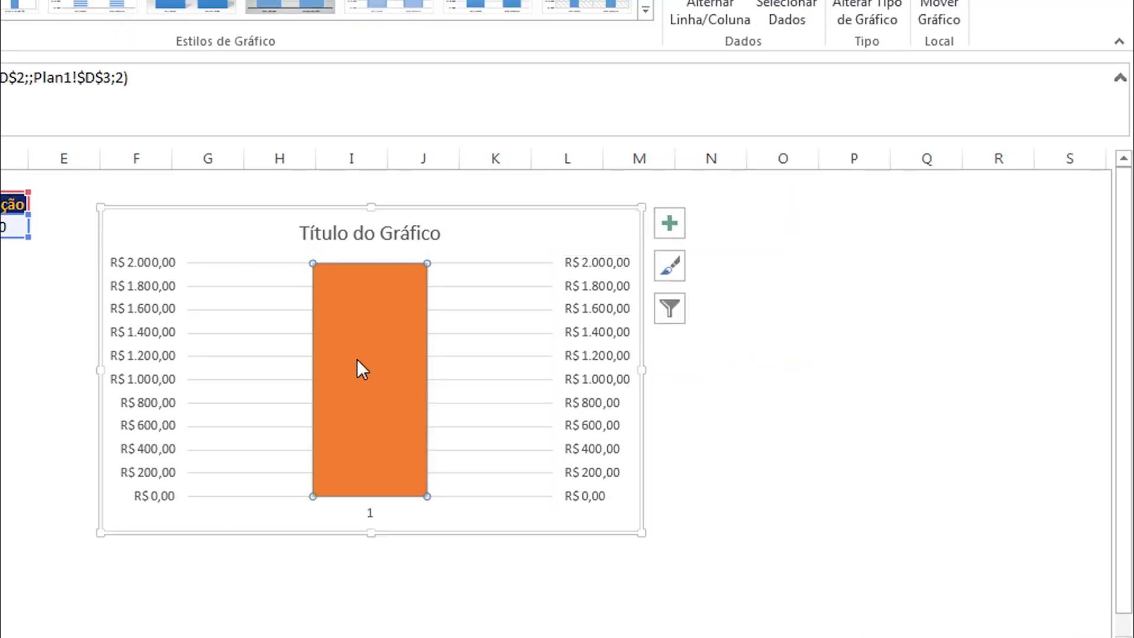
right_click(357, 360)
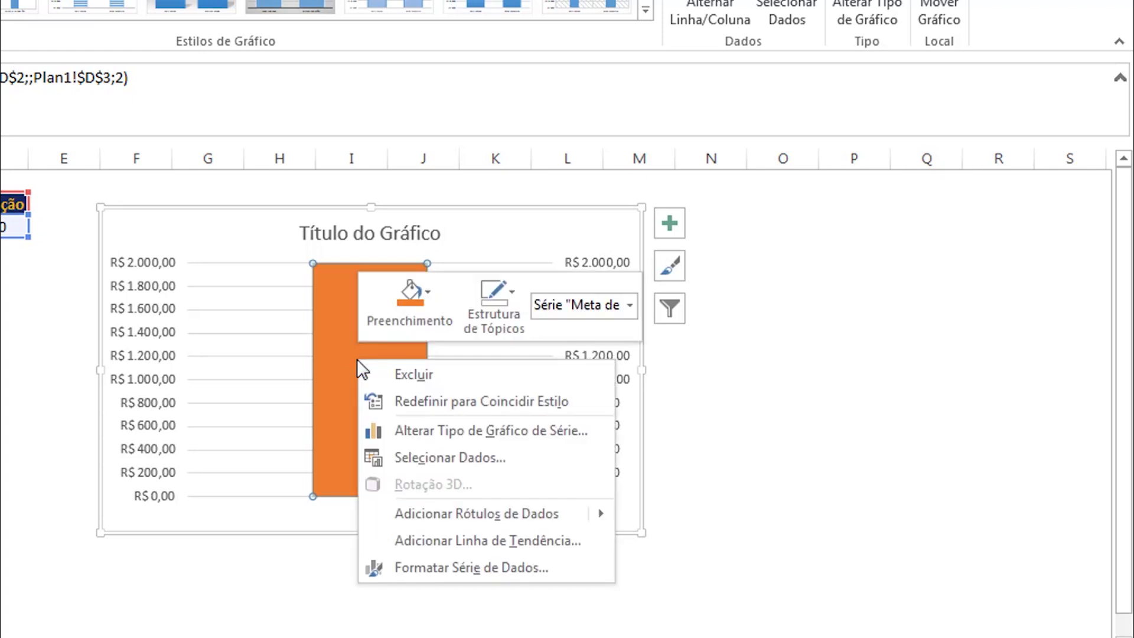
left_click(483, 566)
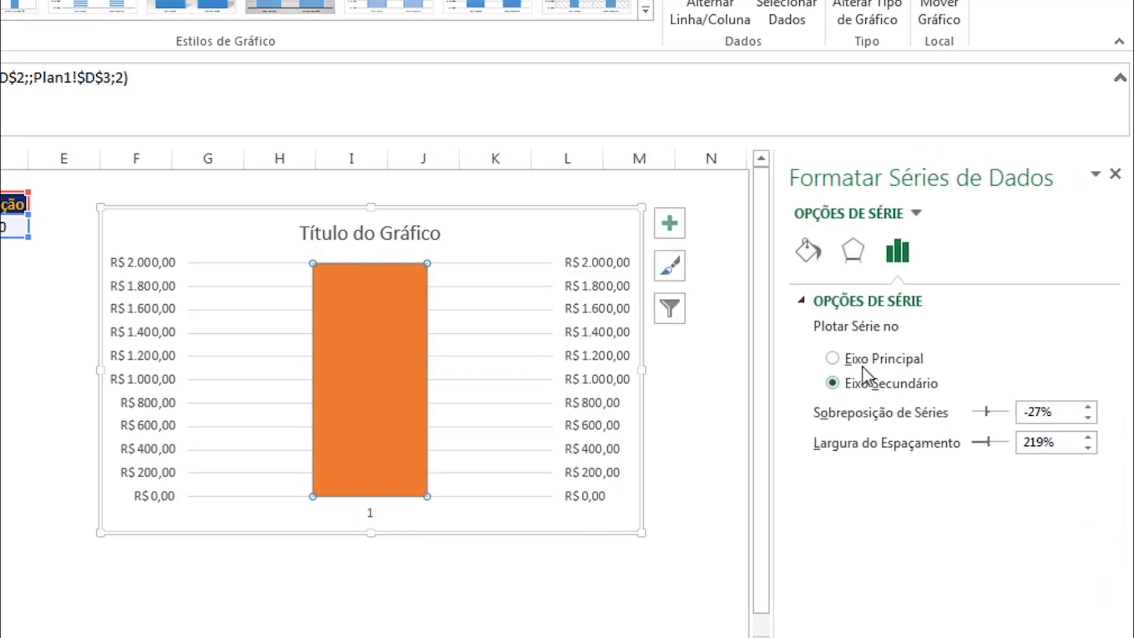
left_click(807, 250)
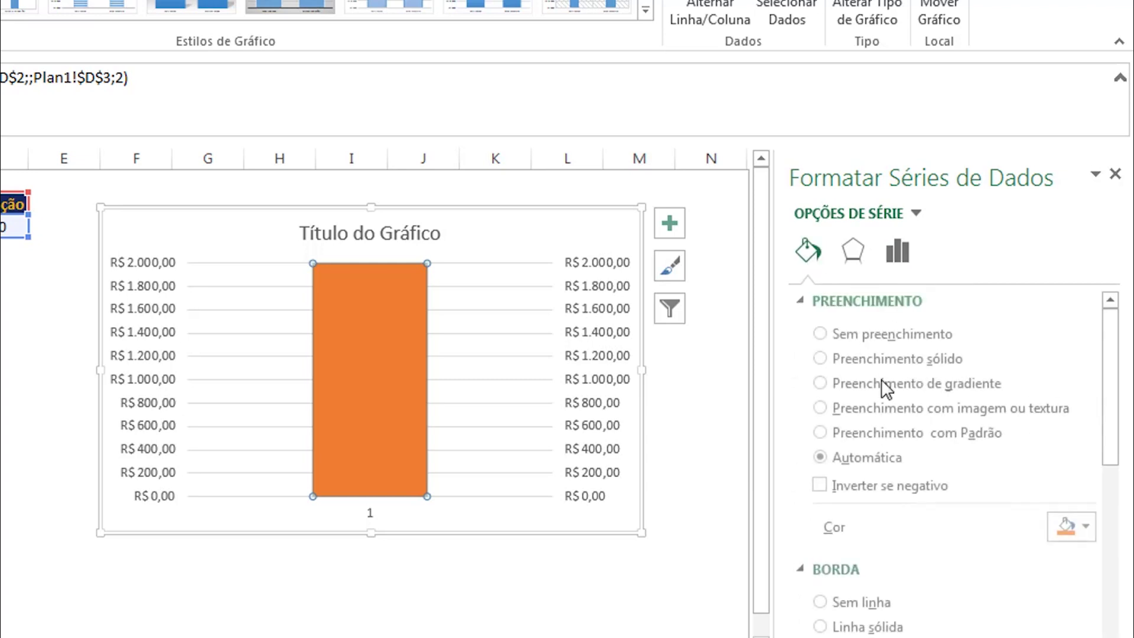
left_click(820, 333)
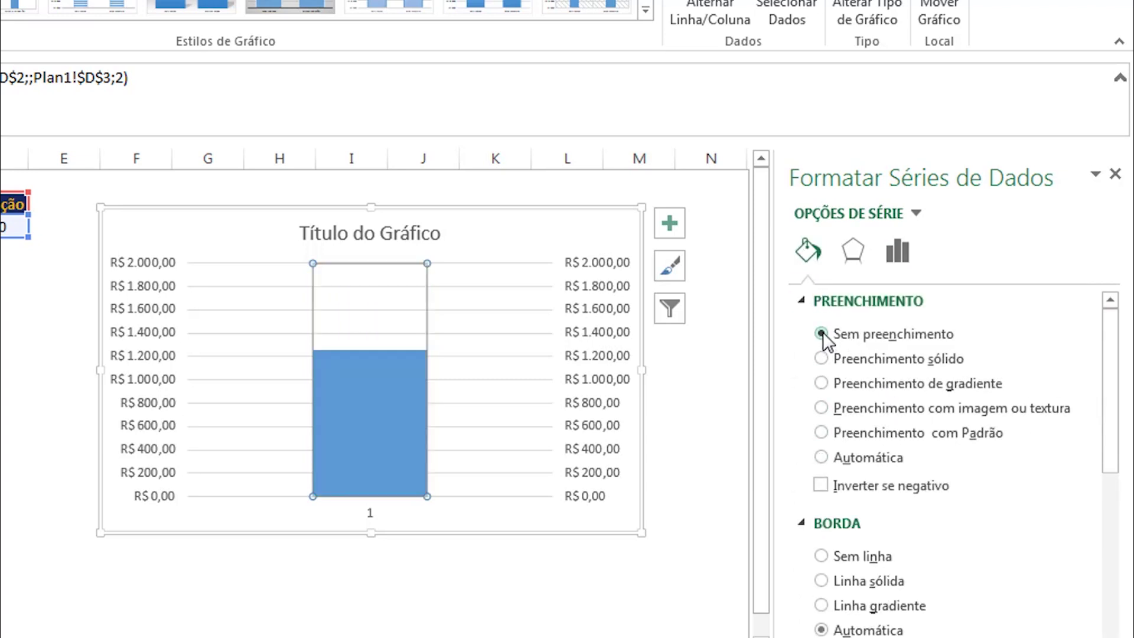
left_click(822, 581)
left_click_drag(1109, 413, 1104, 522)
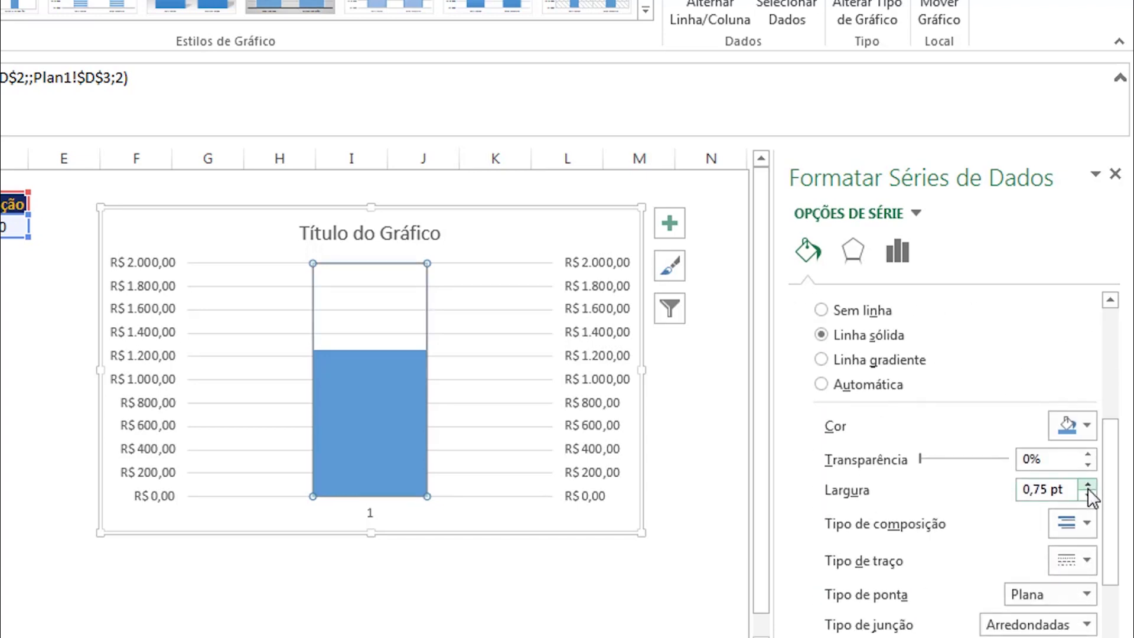
left_click(1087, 487)
left_click(1087, 487)
left_click(1087, 486)
left_click(1087, 486)
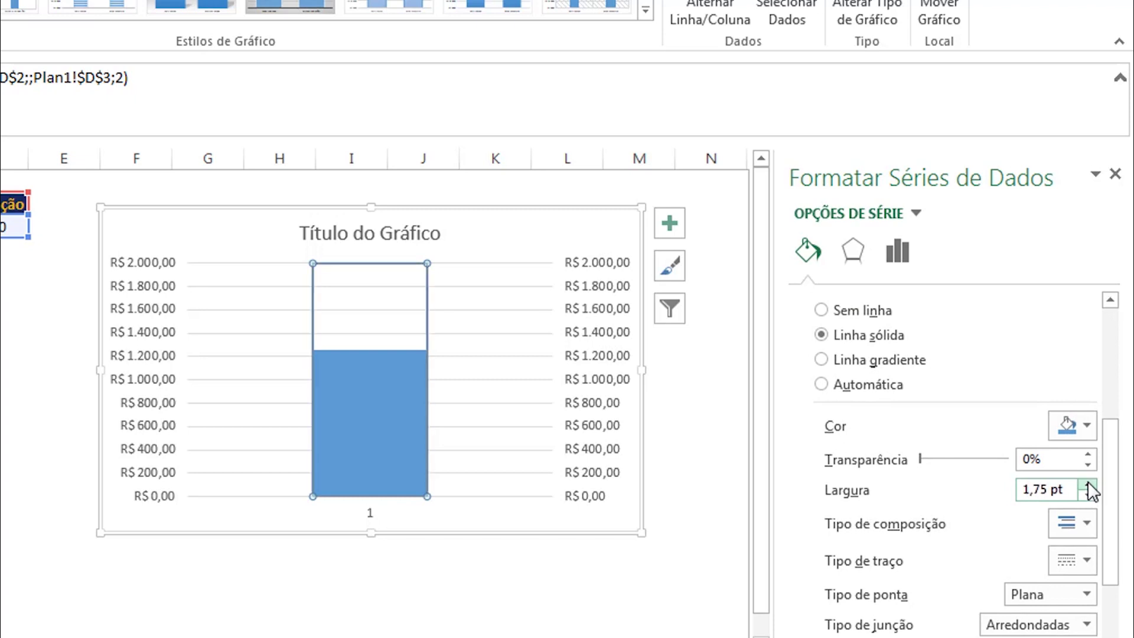
left_click(1115, 174)
left_click(826, 360)
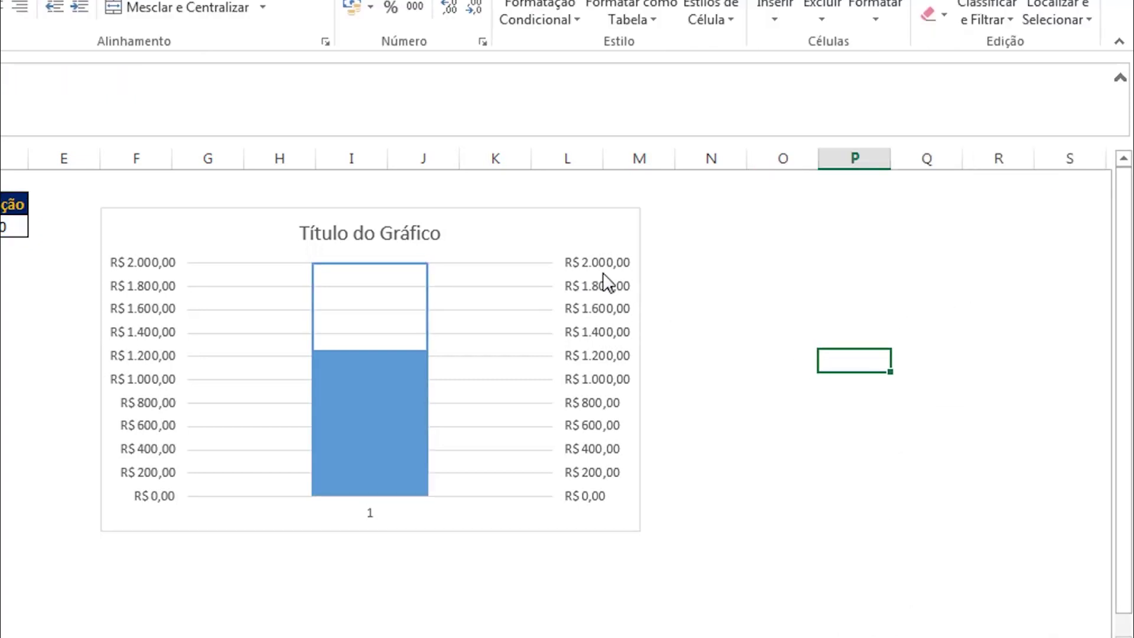
Delete the chart title, secondary vertical axis, gridlines and horizontal category axis
left_click(411, 234)
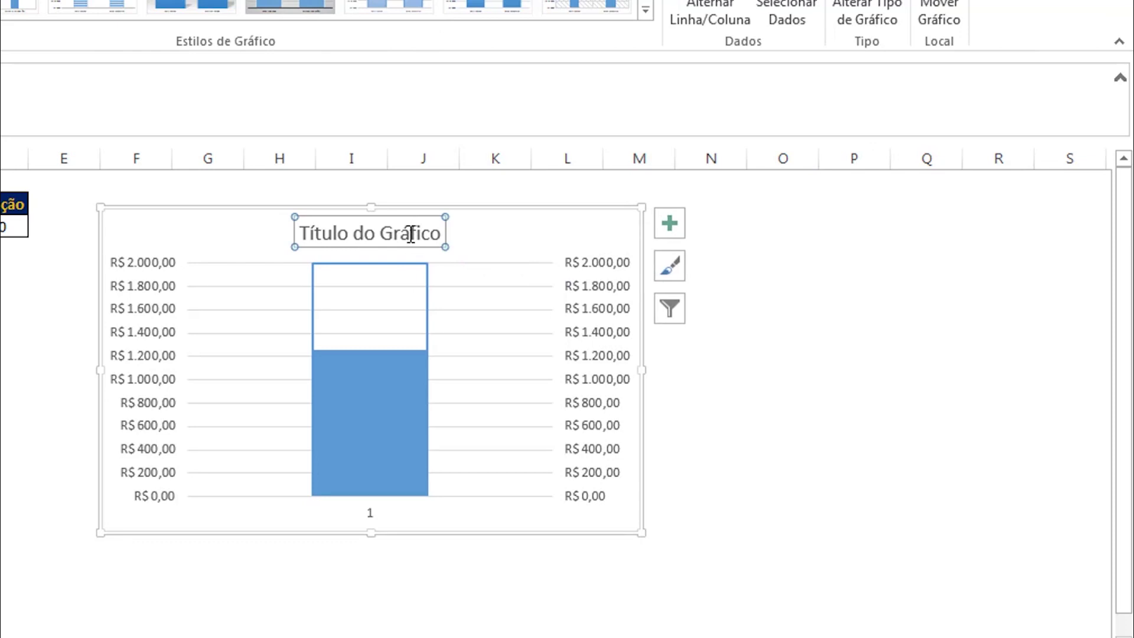
key("Delete")
left_click(580, 278)
key("Delete")
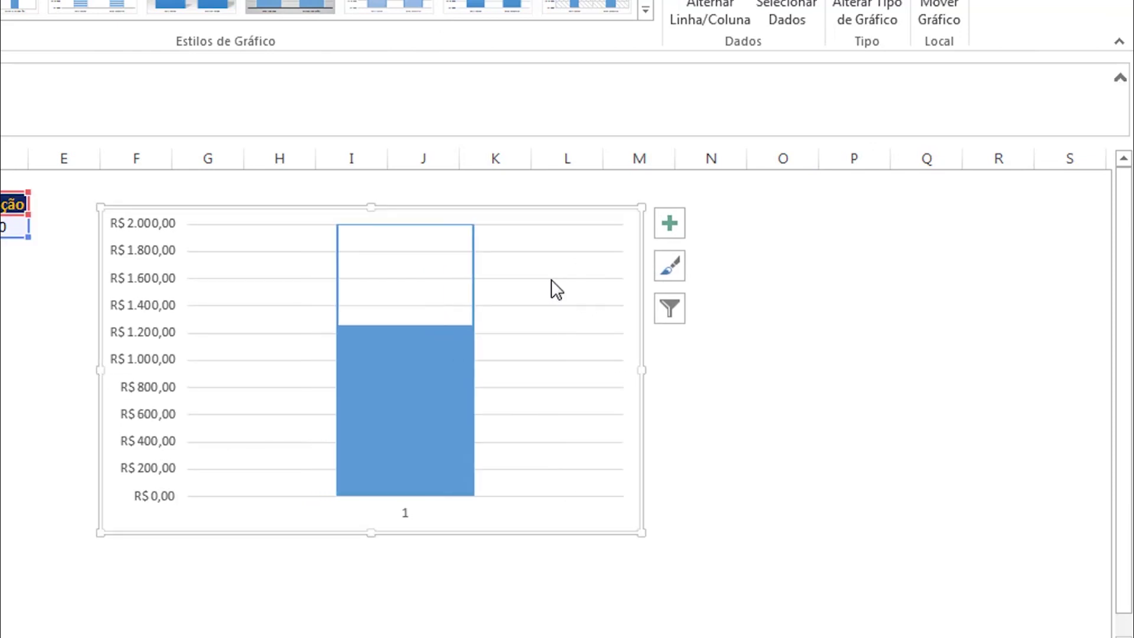
left_click(552, 279)
key("Delete")
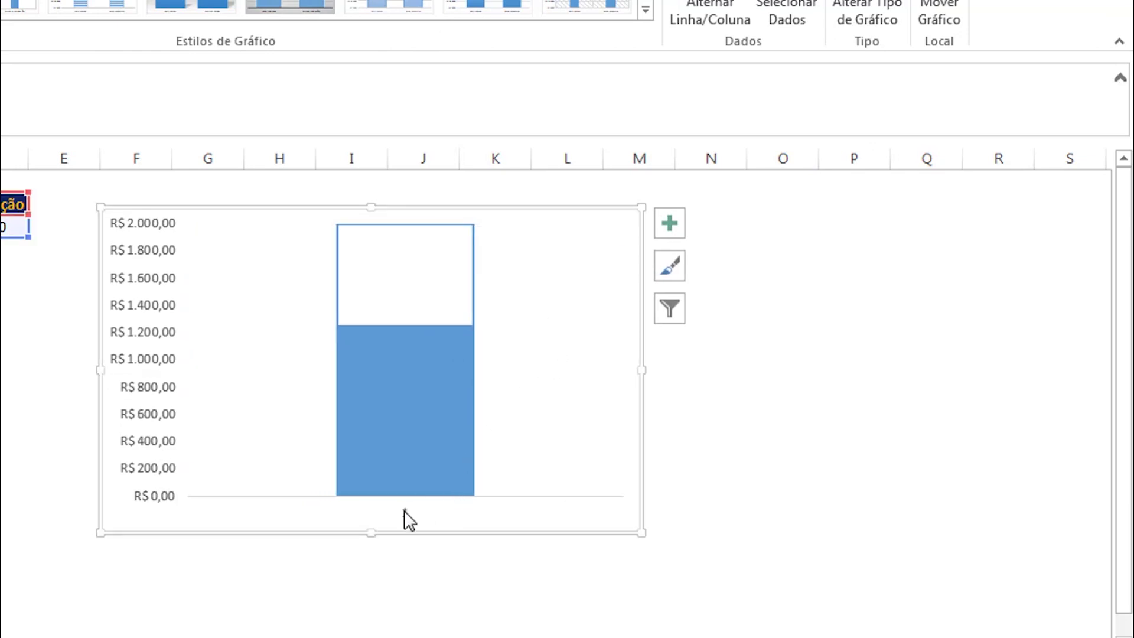
left_click(408, 516)
key("Delete")
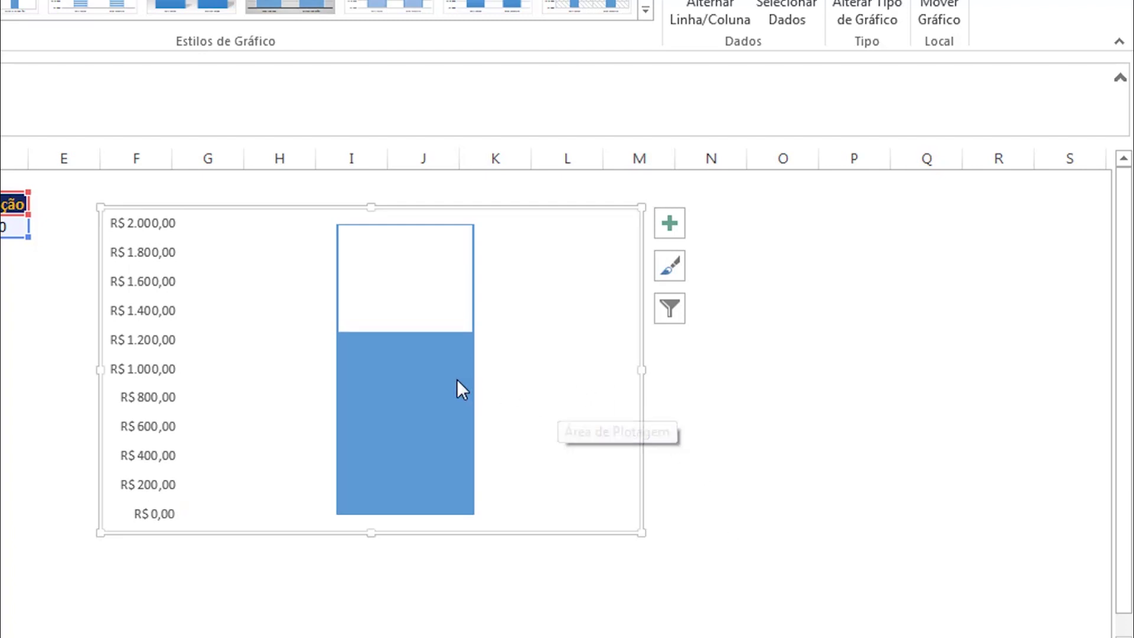
Set the left vertical axis major tick marks to Inside
left_click(144, 346)
right_click(144, 349)
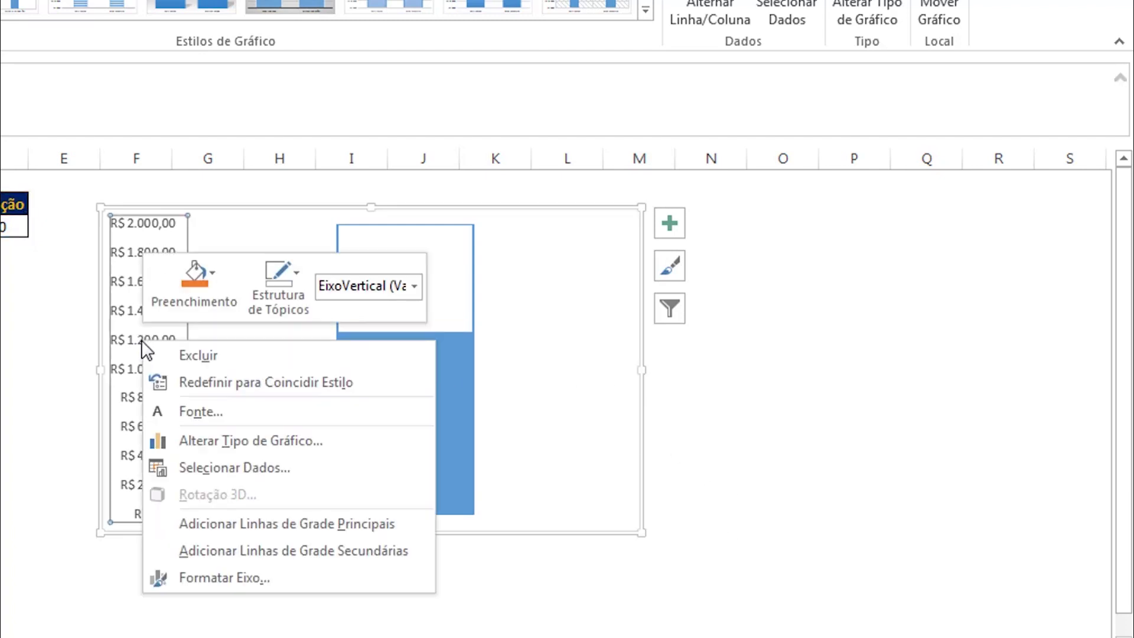
left_click(202, 579)
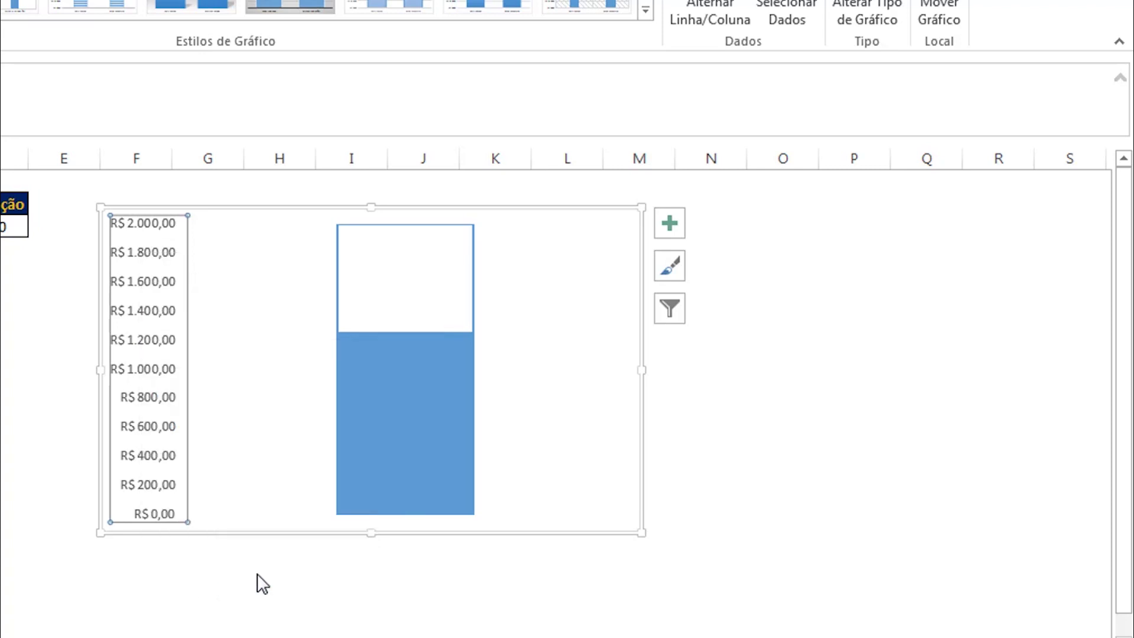
scroll(1118, 369, "down", 3)
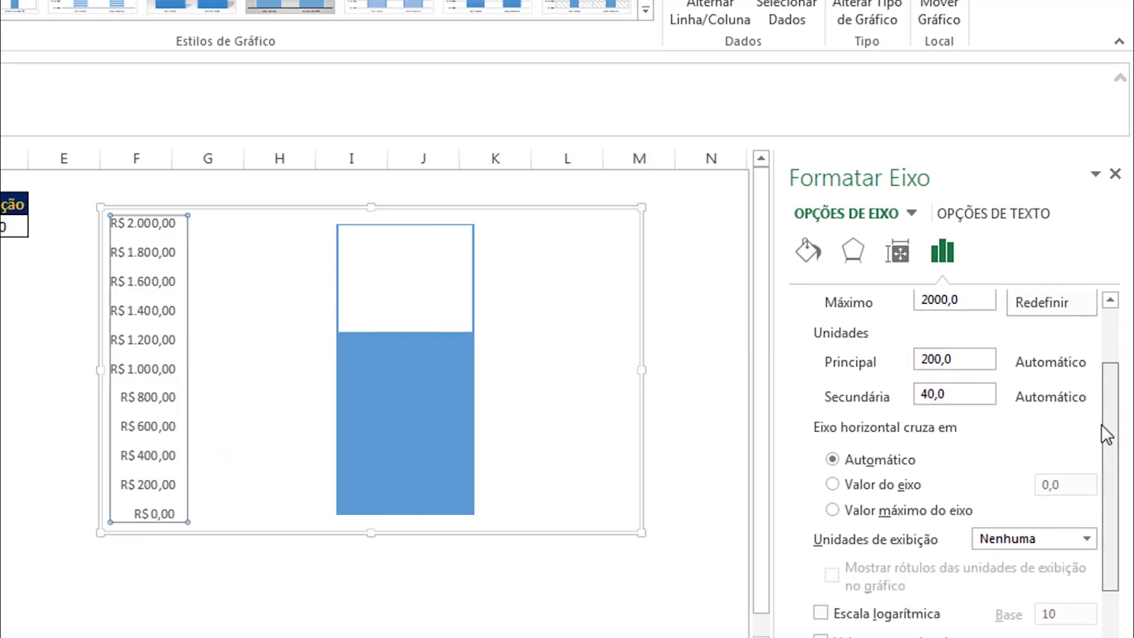
scroll(1118, 370, "down", 3)
left_click(802, 594)
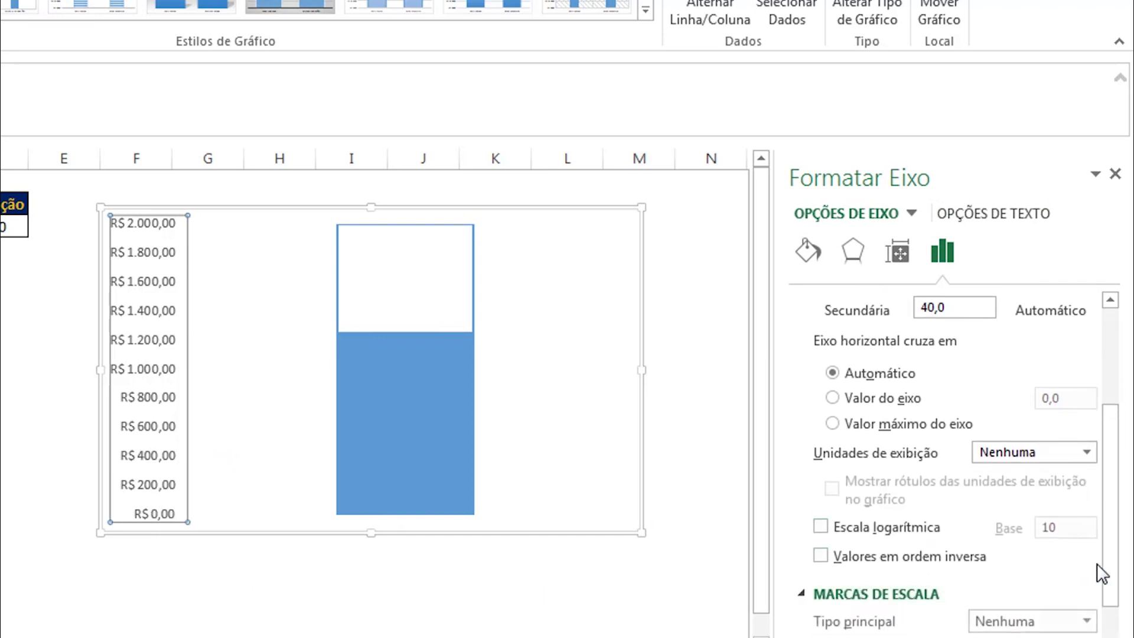
left_click(1086, 553)
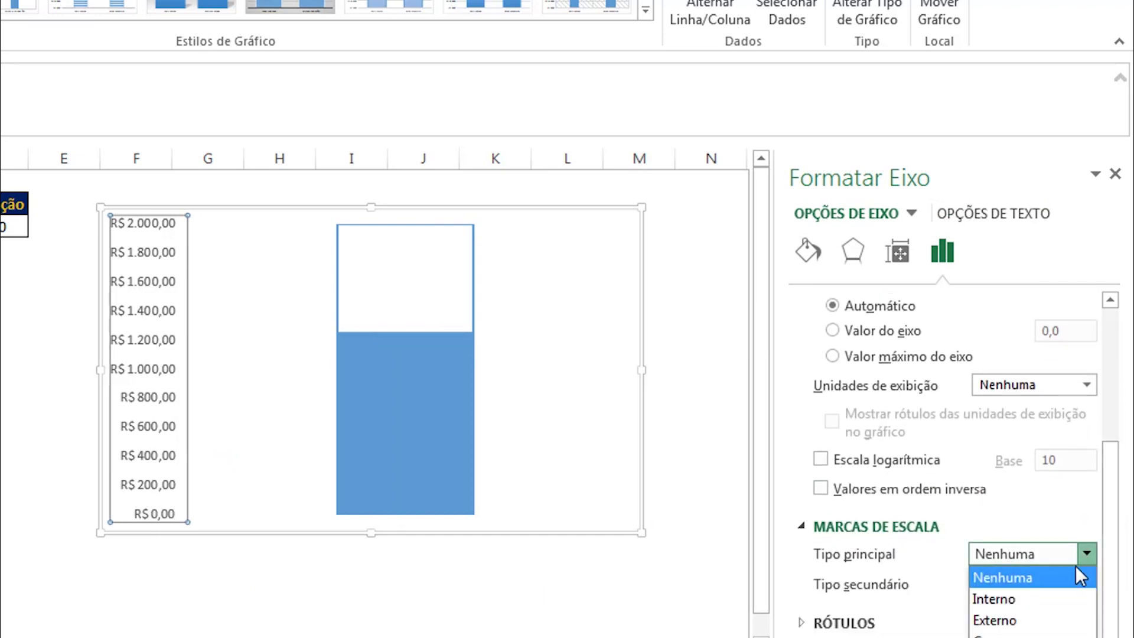
left_click(1065, 599)
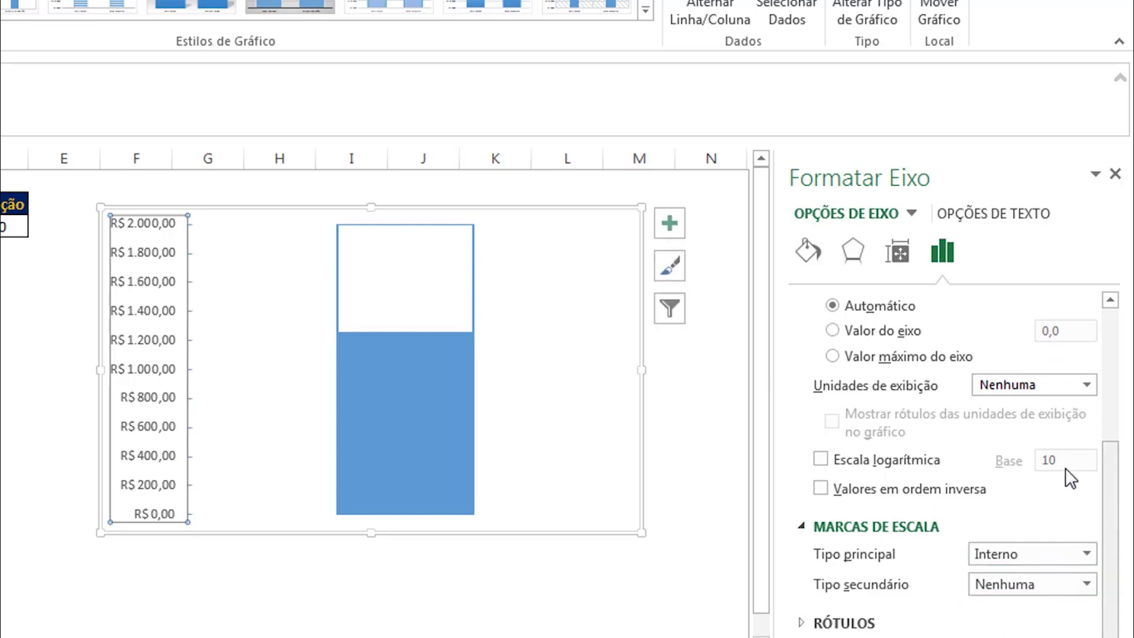
Thicken the vertical axis line to 1,75 pt
left_click(810, 256)
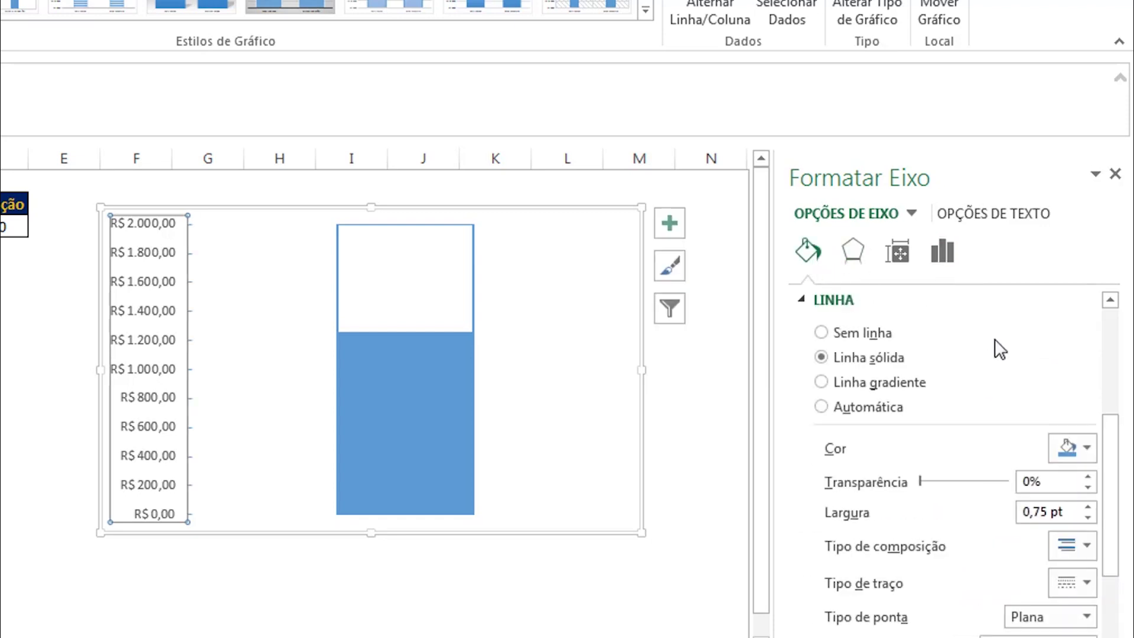
scroll(1080, 475, "down", 1)
left_click(1086, 480)
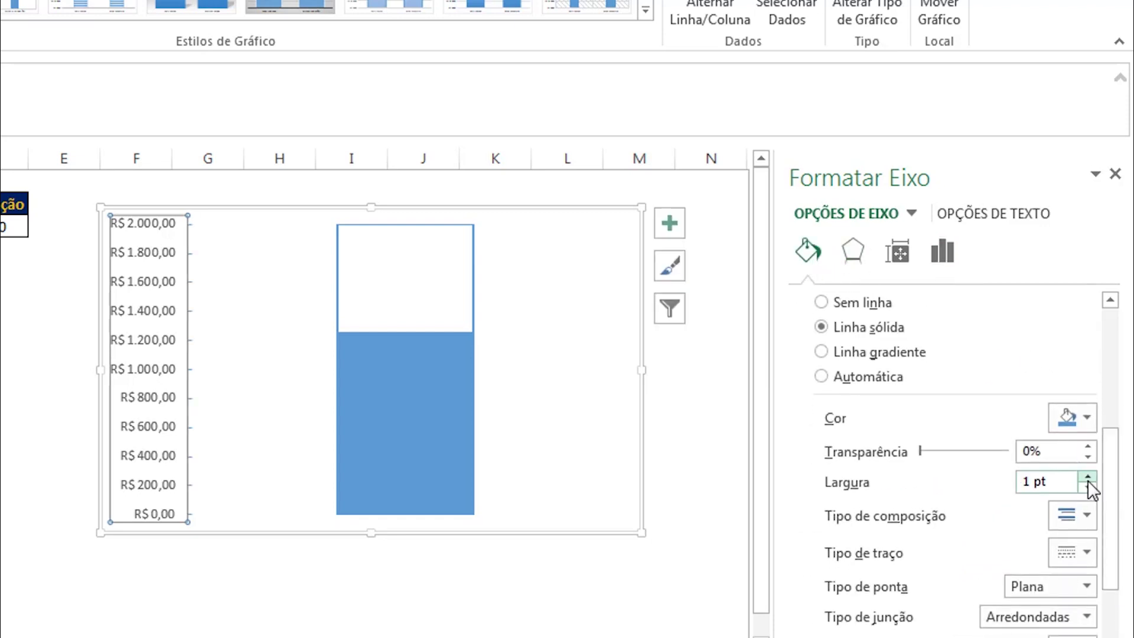
left_click(1086, 479)
left_click(1087, 480)
left_click(1086, 479)
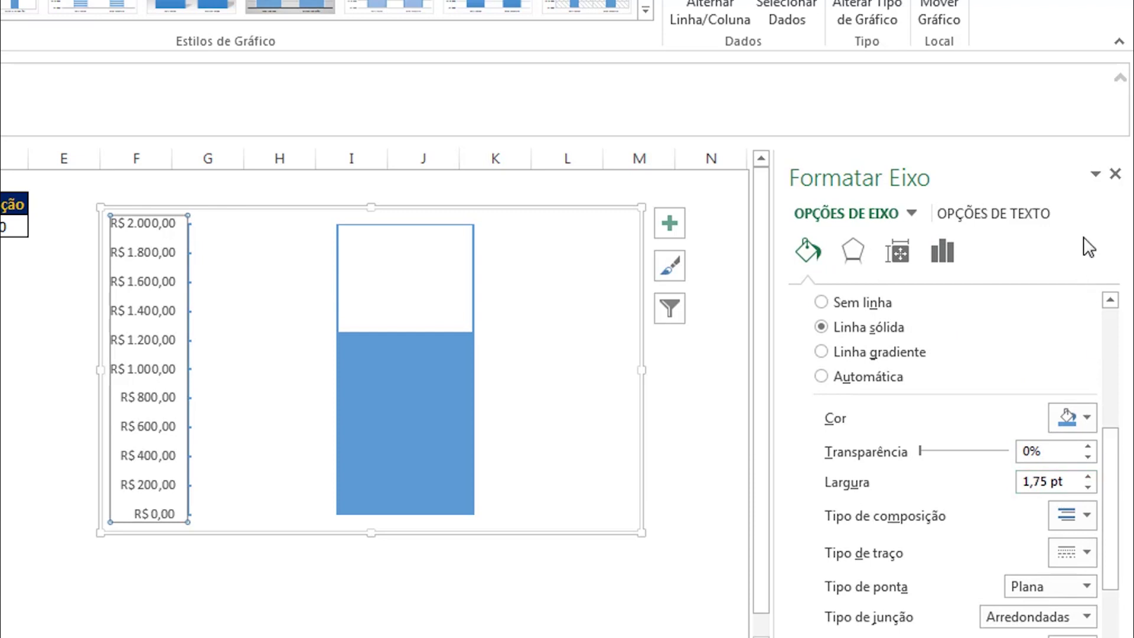
left_click(1115, 174)
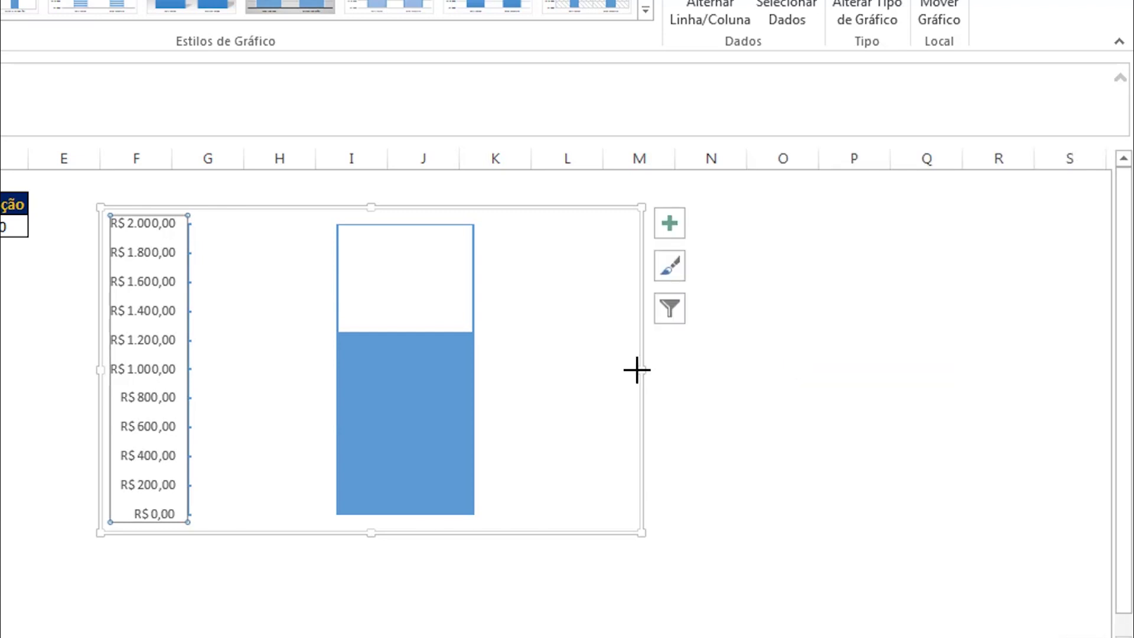
Narrow the chart by dragging its right edge left, and set the chart area border to Sem linha
left_click_drag(637, 370, 435, 370)
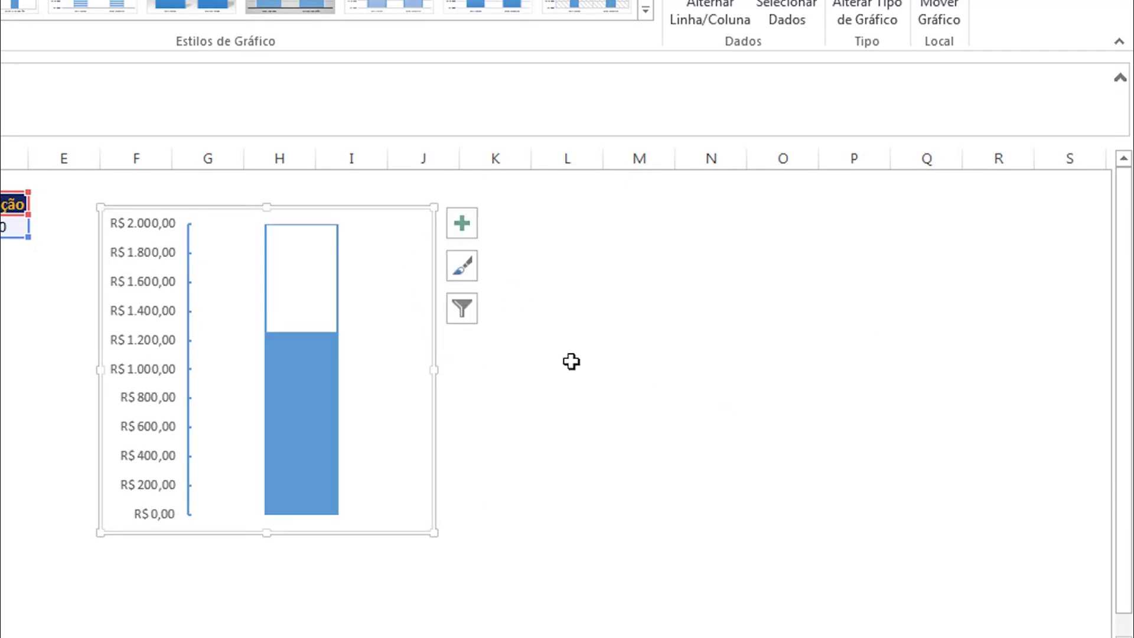
left_click(576, 381)
left_click(400, 223)
right_click(402, 219)
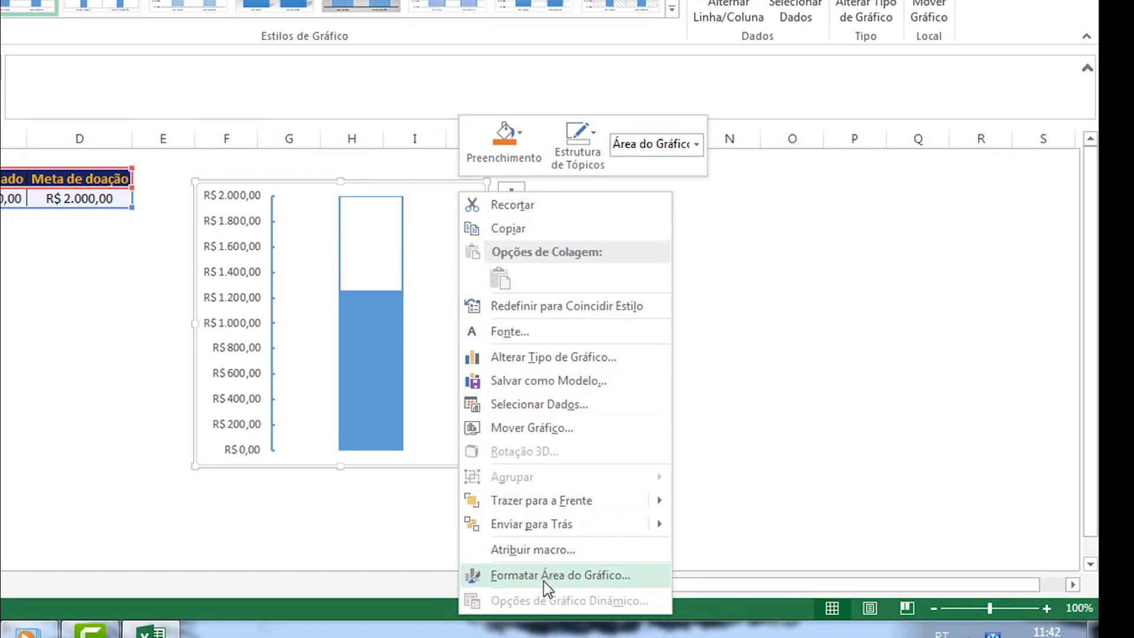
left_click(543, 576)
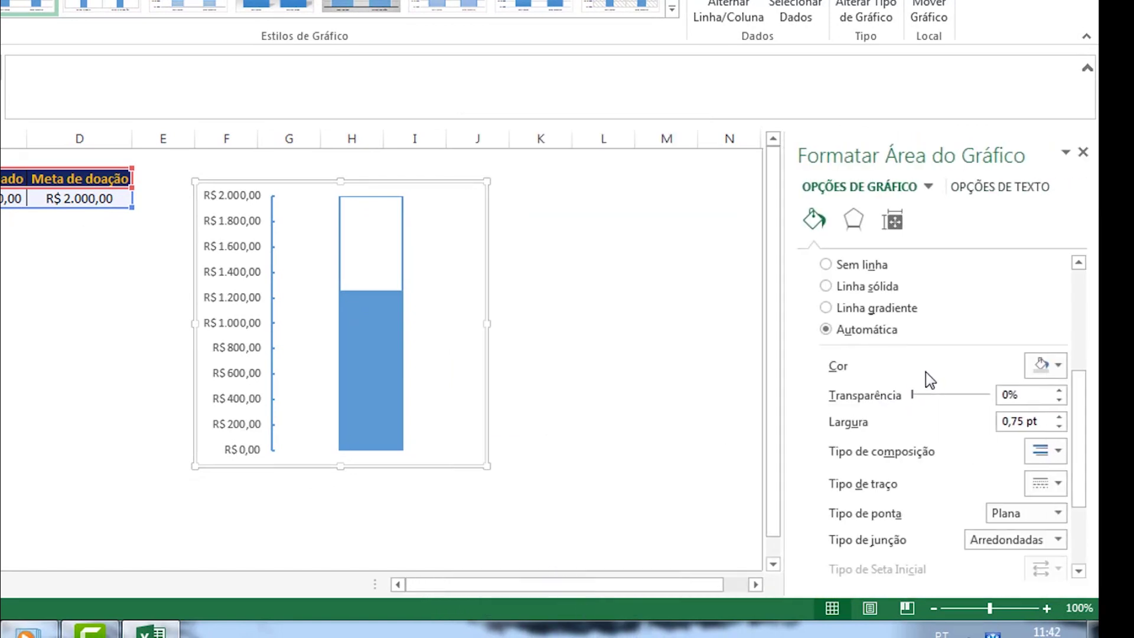
left_click(825, 264)
left_click(1083, 152)
left_click(678, 303)
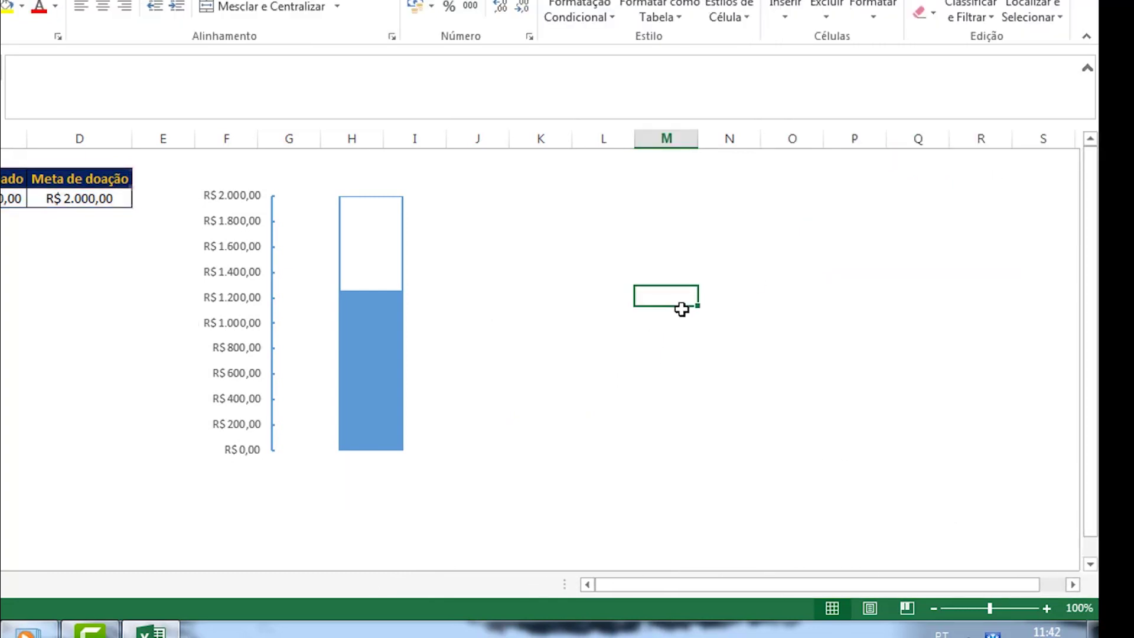
Draw an ellipse circle under the bar as the bulb and set its outline to Sem Contorno
left_click(129, 36)
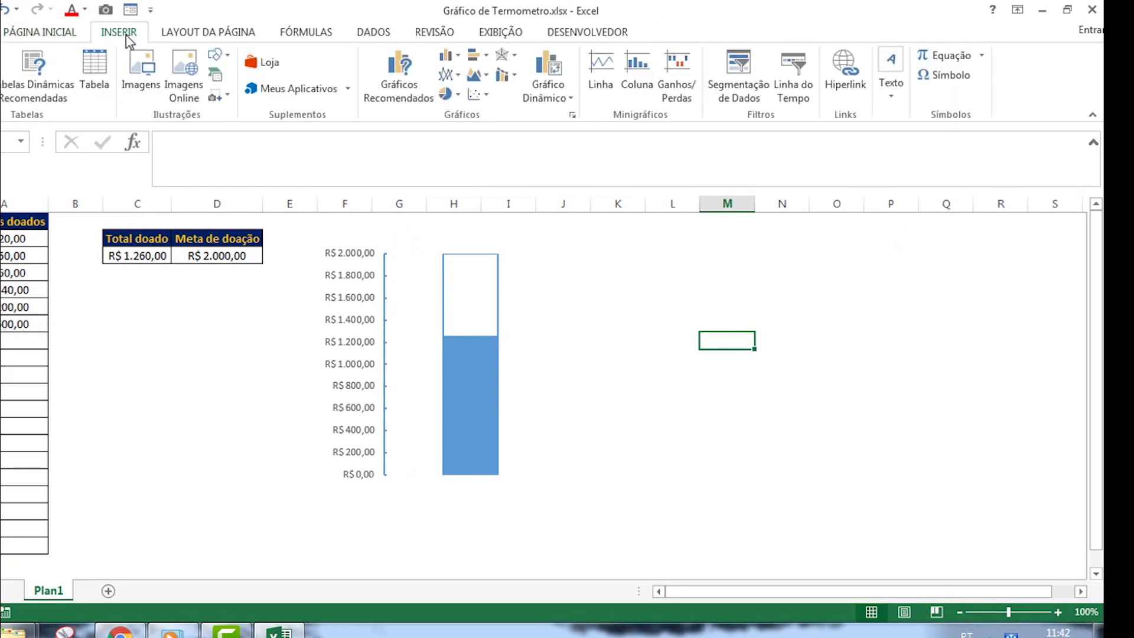
left_click(216, 55)
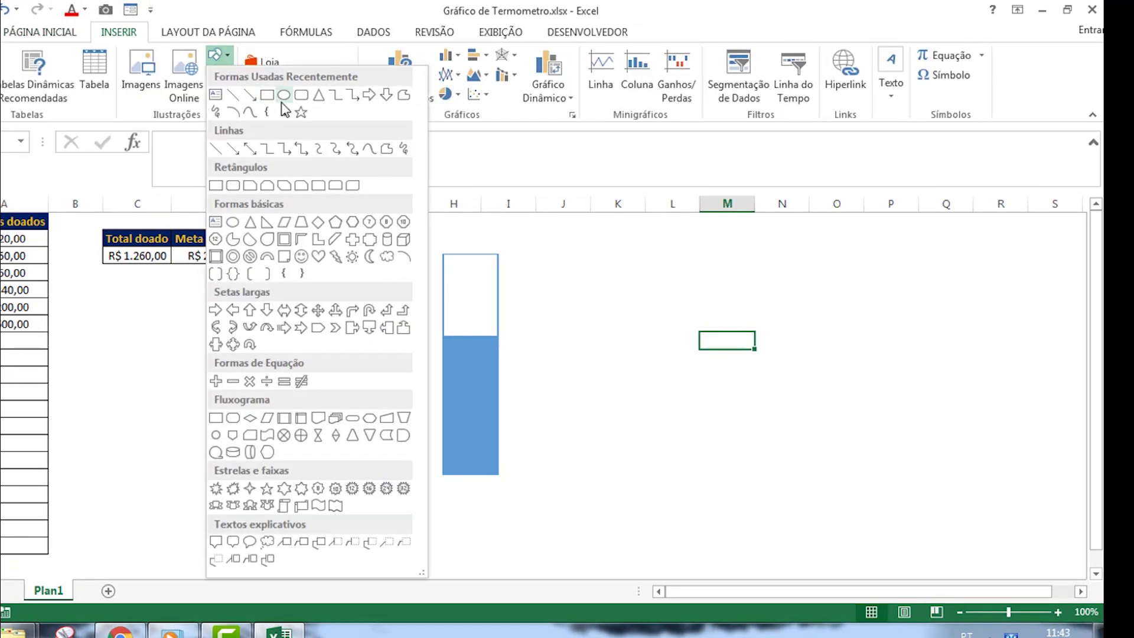
left_click(359, 136)
mouse_move(595, 452)
left_mouse_down()
mouse_move(641, 497)
mouse_move(473, 480)
mouse_move(514, 527)
mouse_move(488, 493)
left_mouse_up()
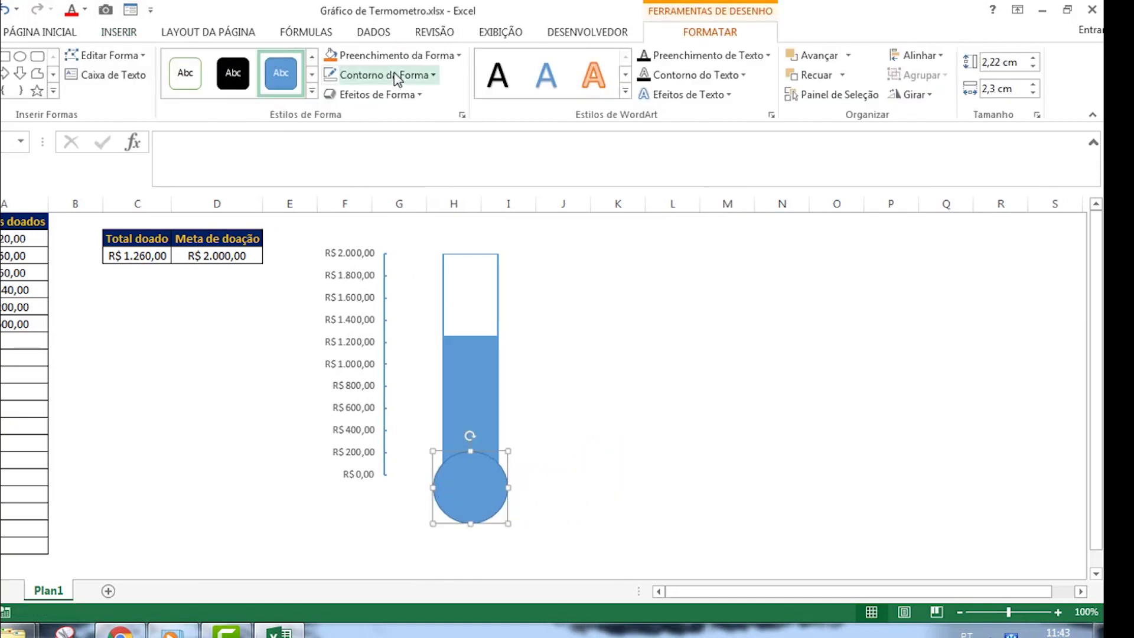
left_click(433, 79)
left_click(379, 246)
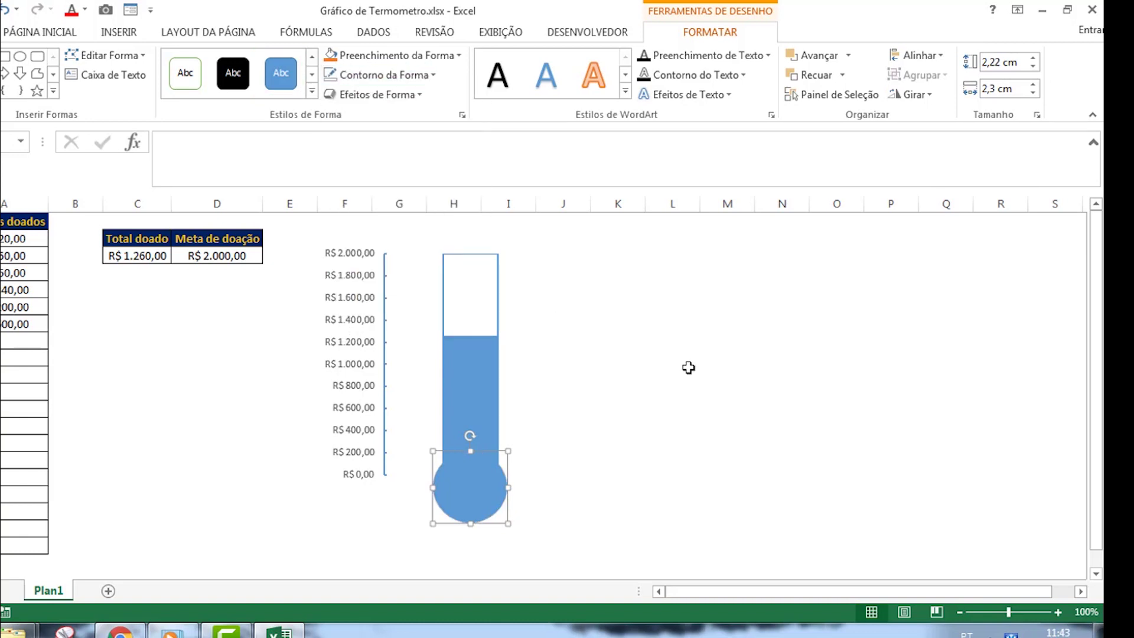
left_click(661, 363)
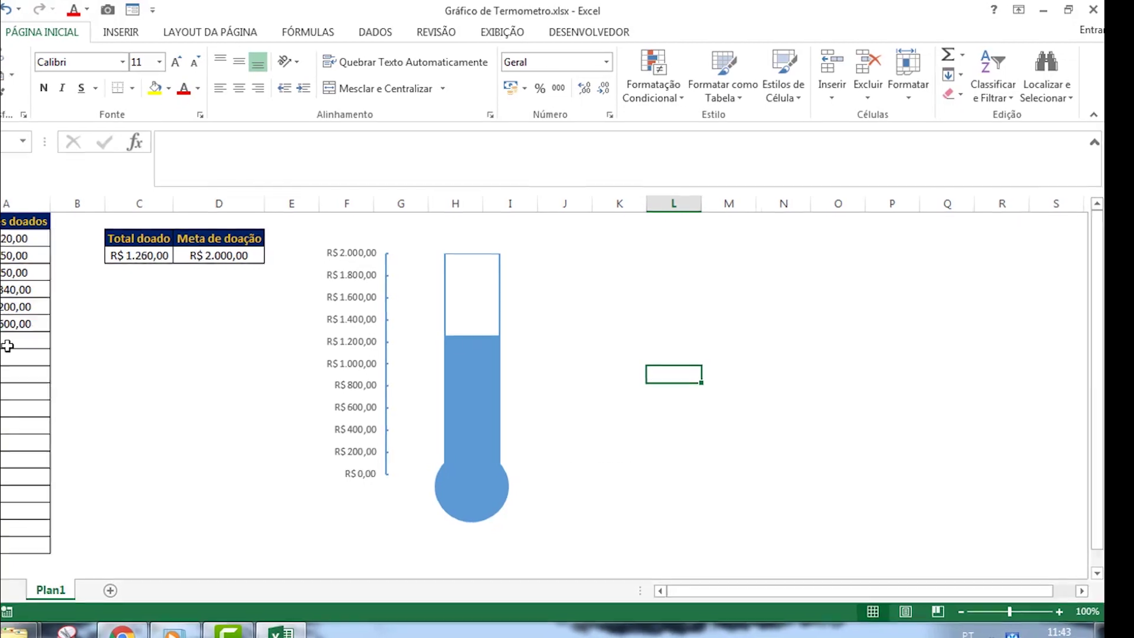
Enter donations 60, 40, 100 and 120 in A8:A11, then raise the bulb circle's bottom edge slightly
left_click(62, 329)
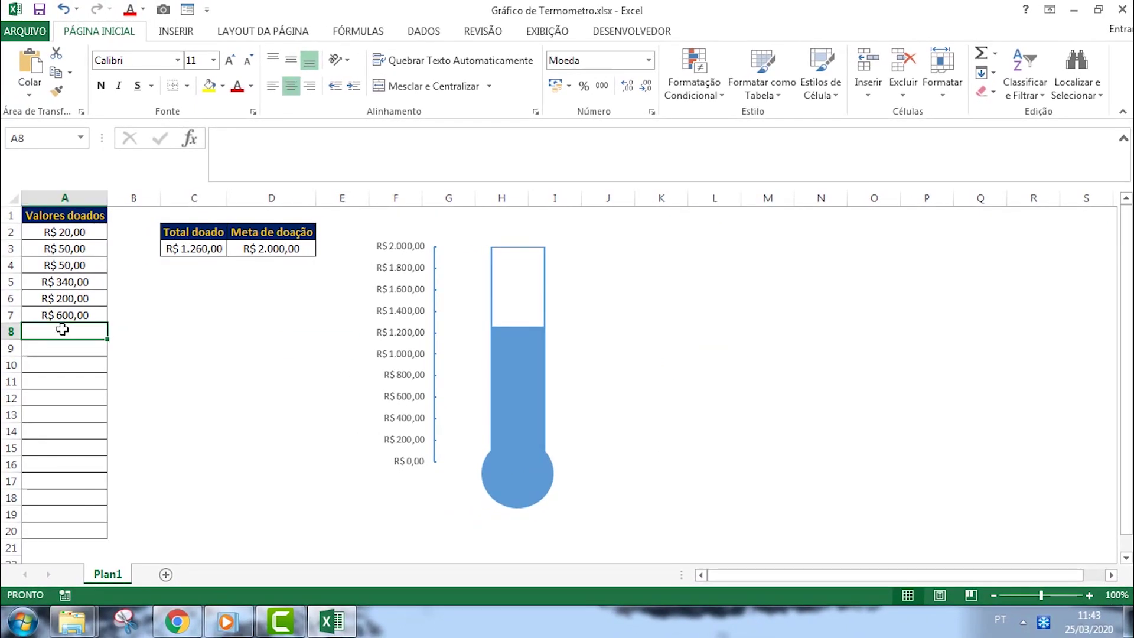
type("60")
key("Return")
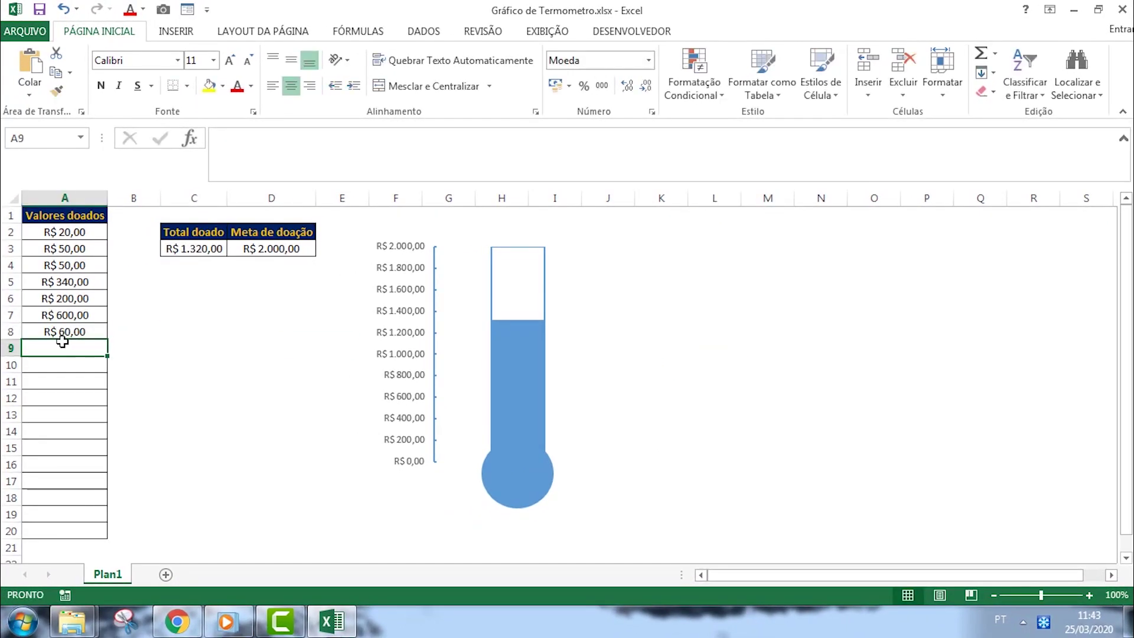
type("40")
key("Return")
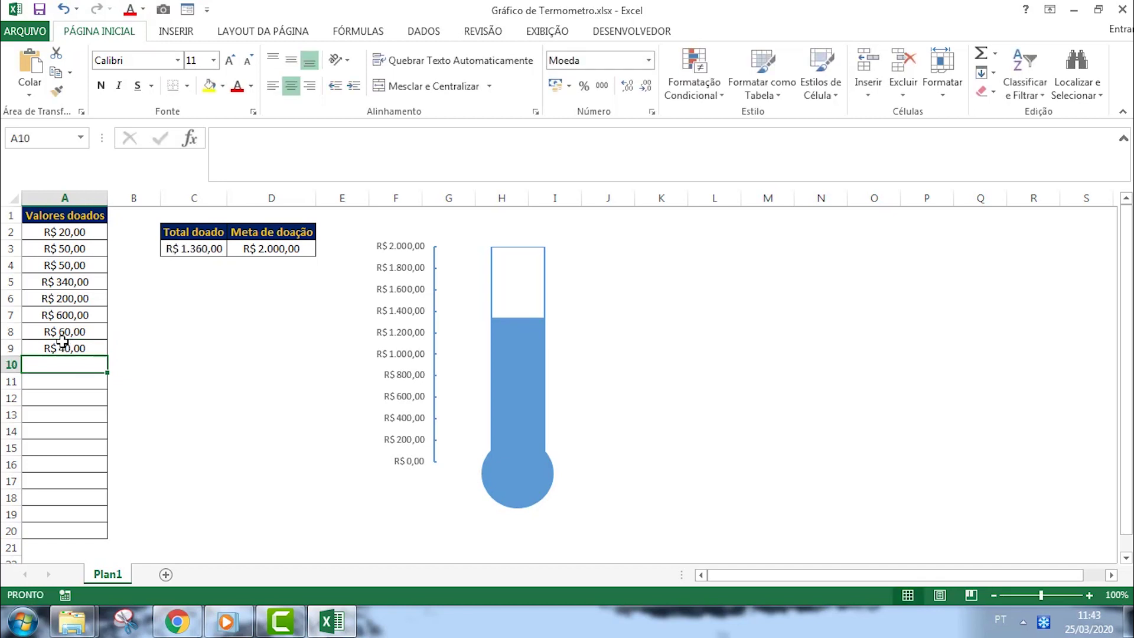
type("100")
key("Return")
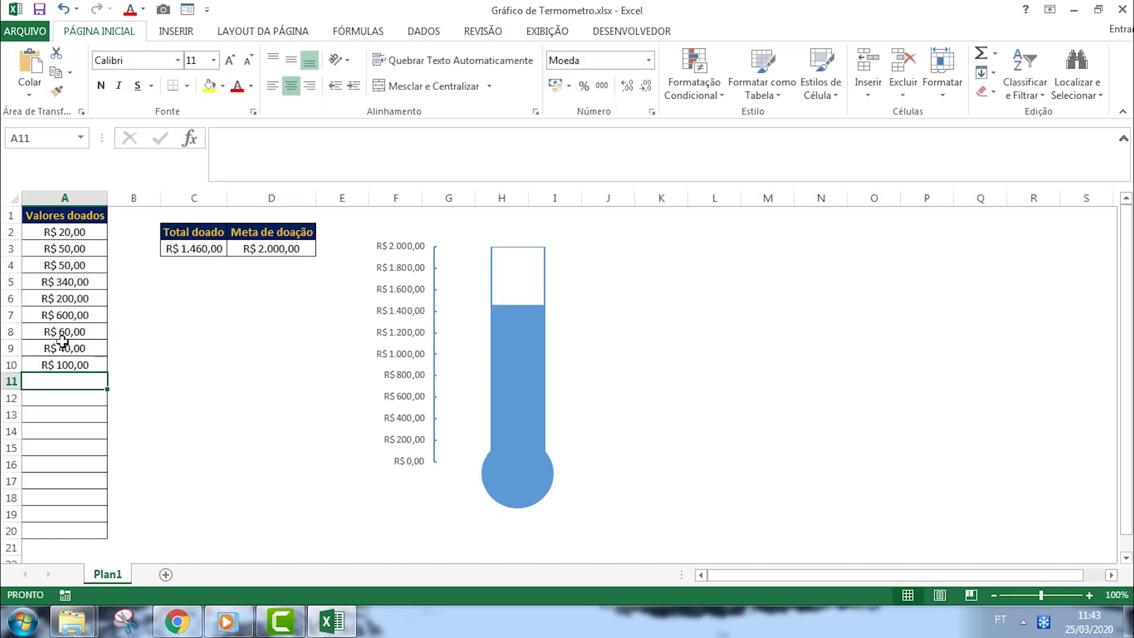
type("120")
key("Return")
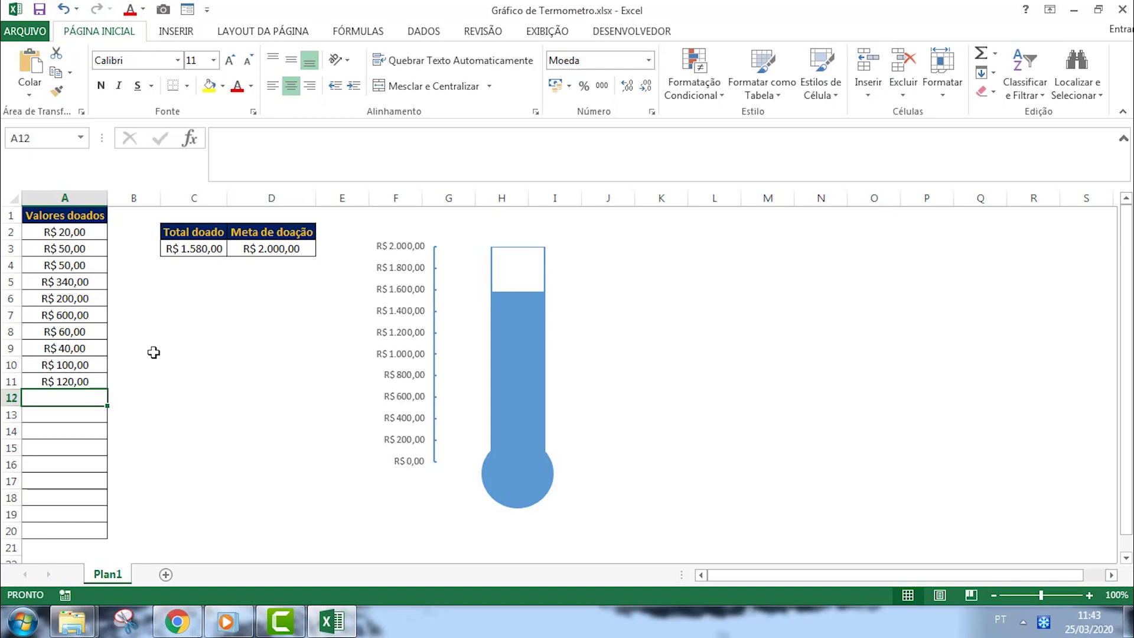
left_click(527, 477)
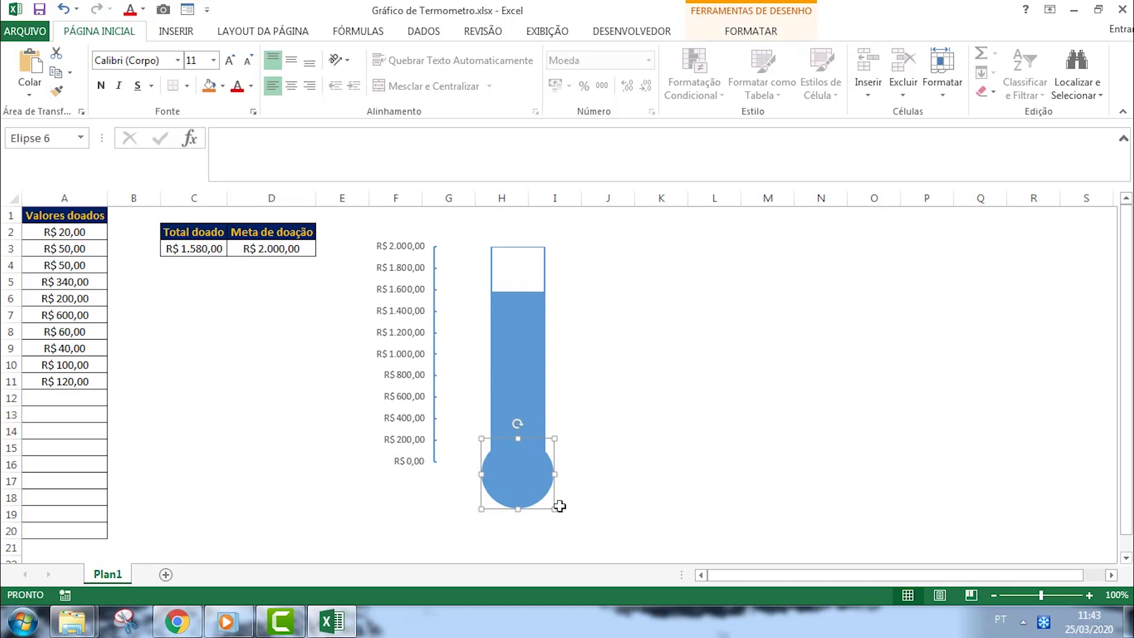
left_click_drag(518, 507, 519, 504)
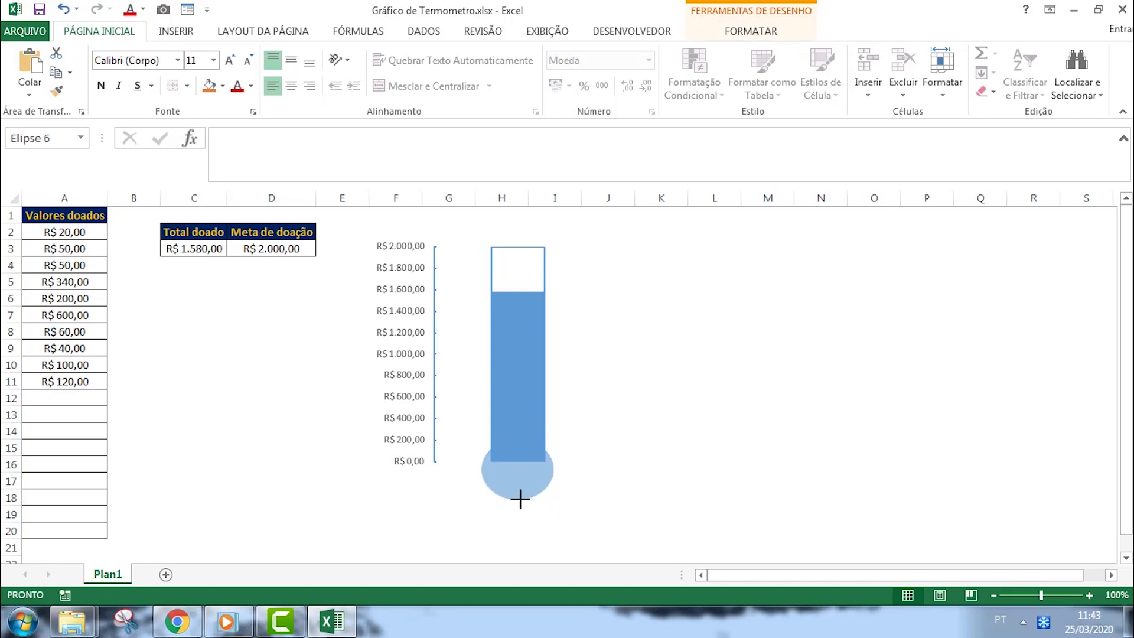
left_click(643, 476)
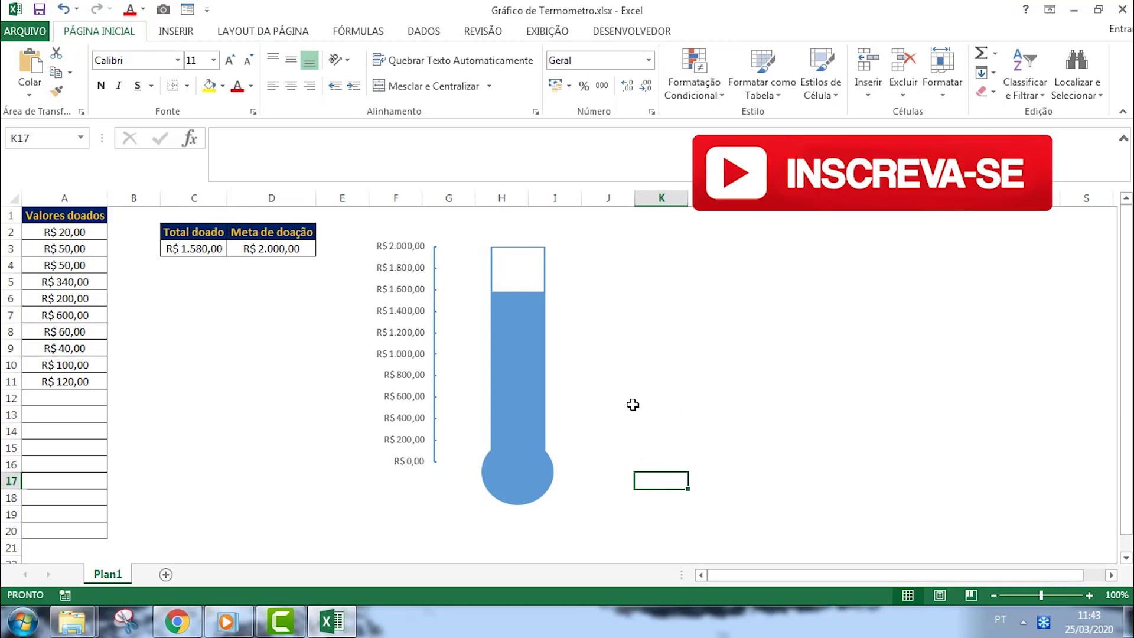
left_click(212, 249)
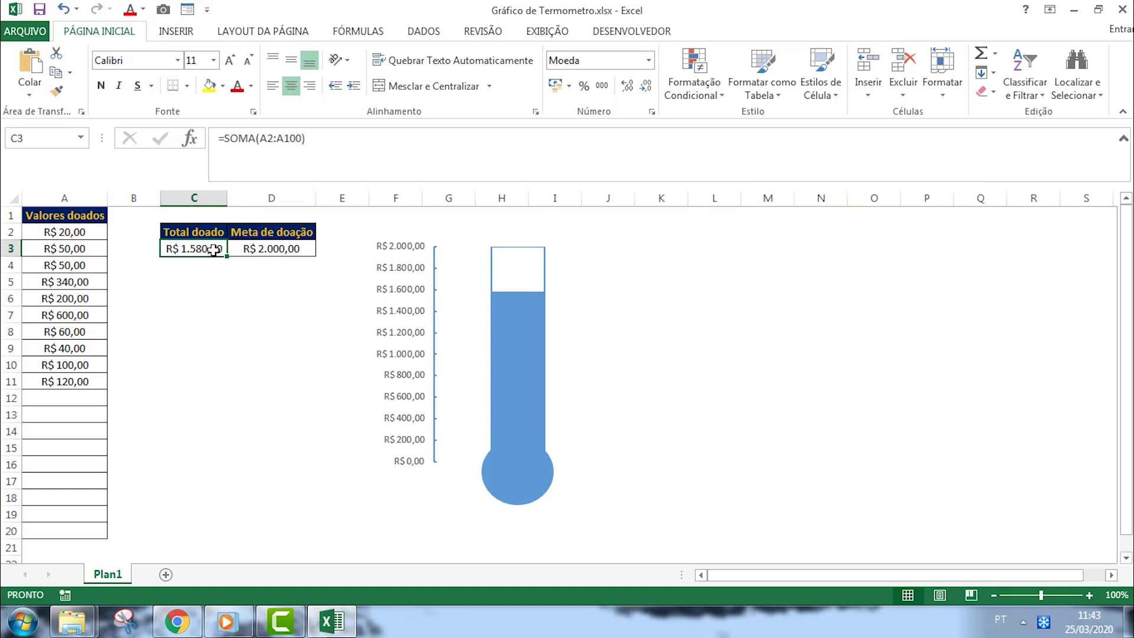